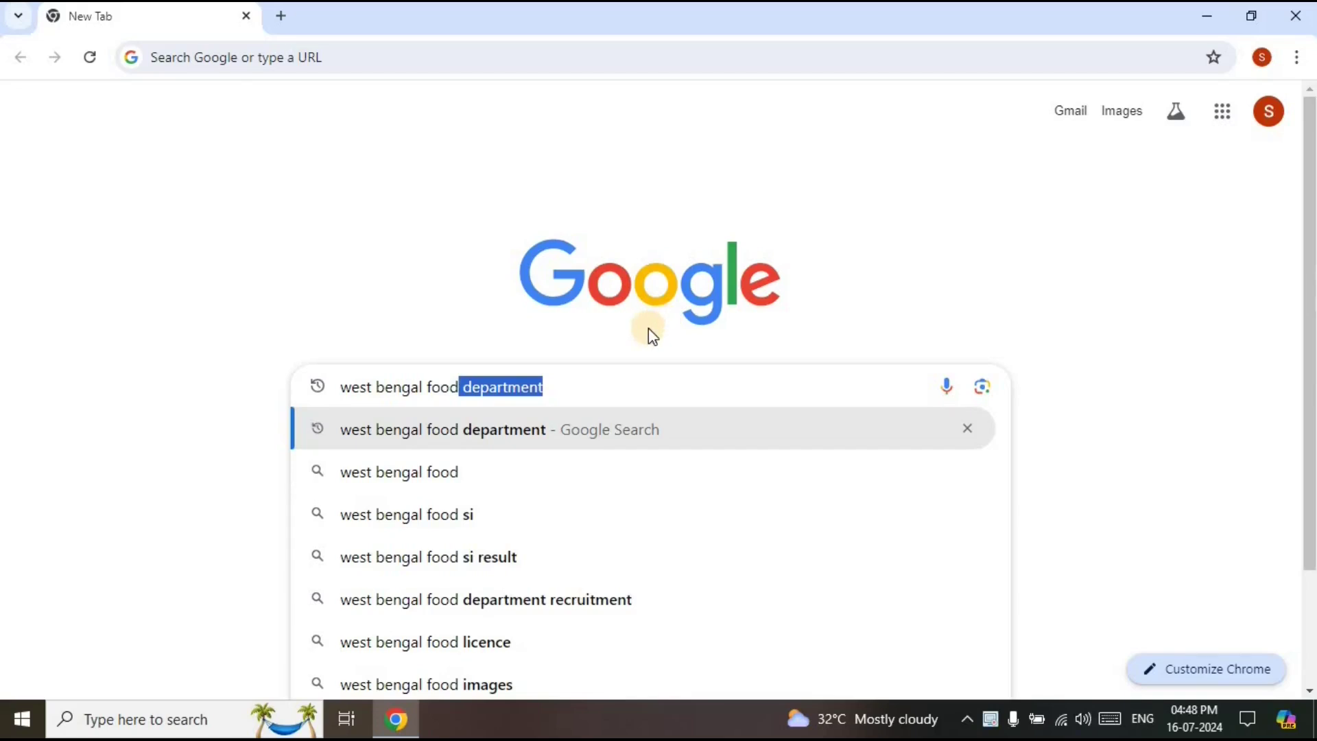
# Search Google for 'west bengal food department' and go to the official food.wb.gov.in site
pyautogui.click(535, 436)
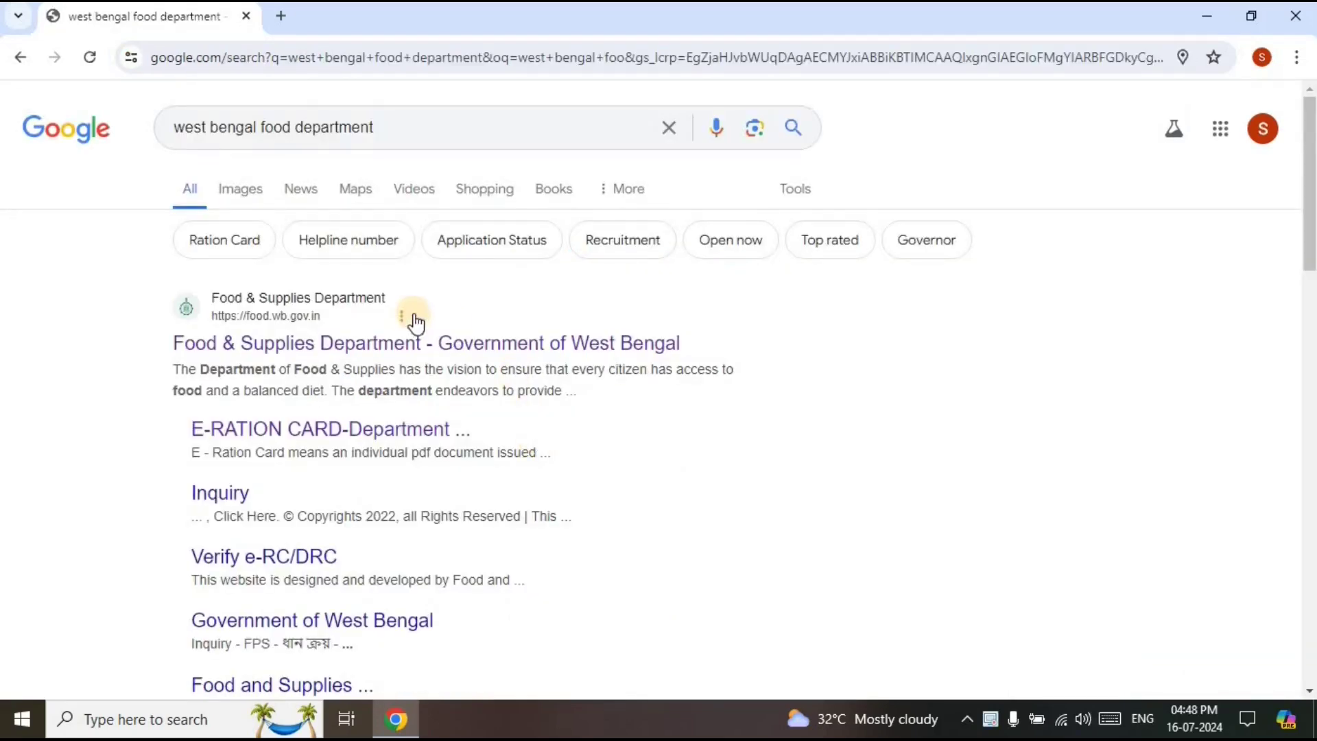
pyautogui.click(427, 345)
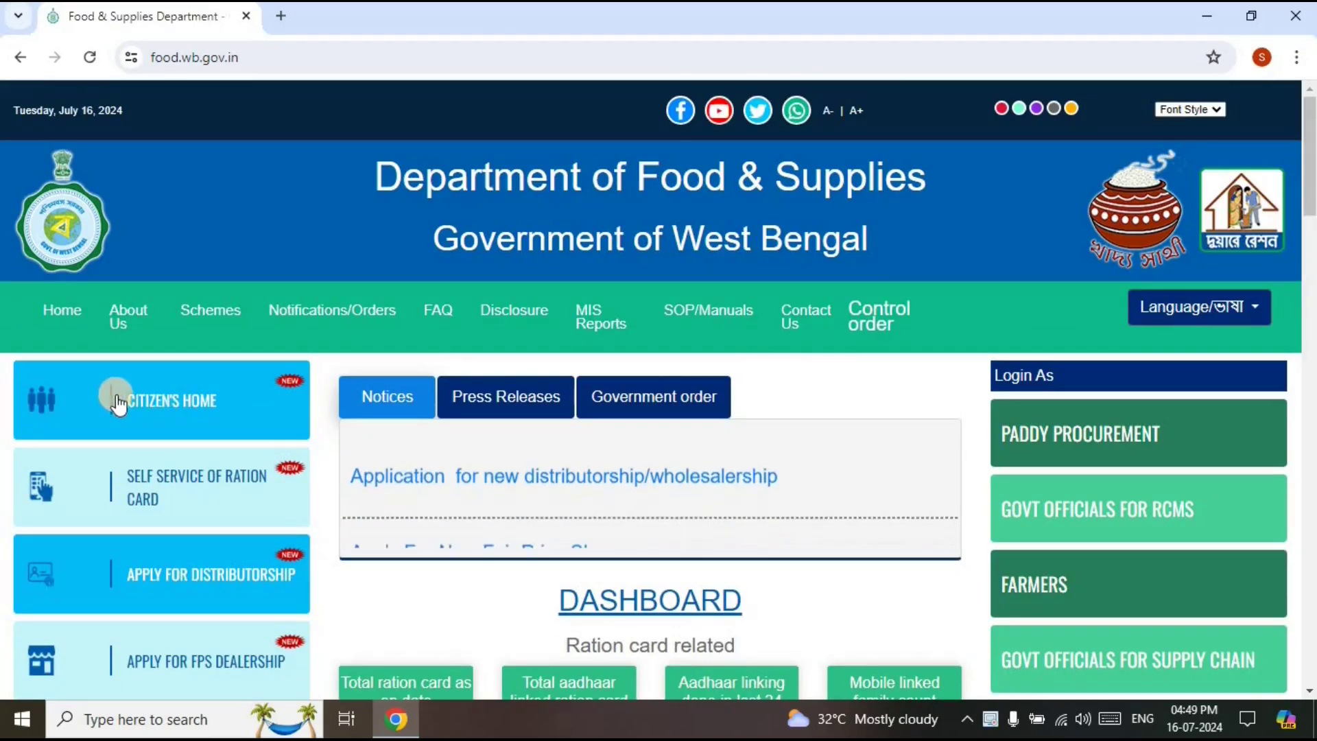
# Go through Citizen's Home and Enquiry to the 'Check Aadhaar linking Status of your Ration Card' service
pyautogui.click(160, 392)
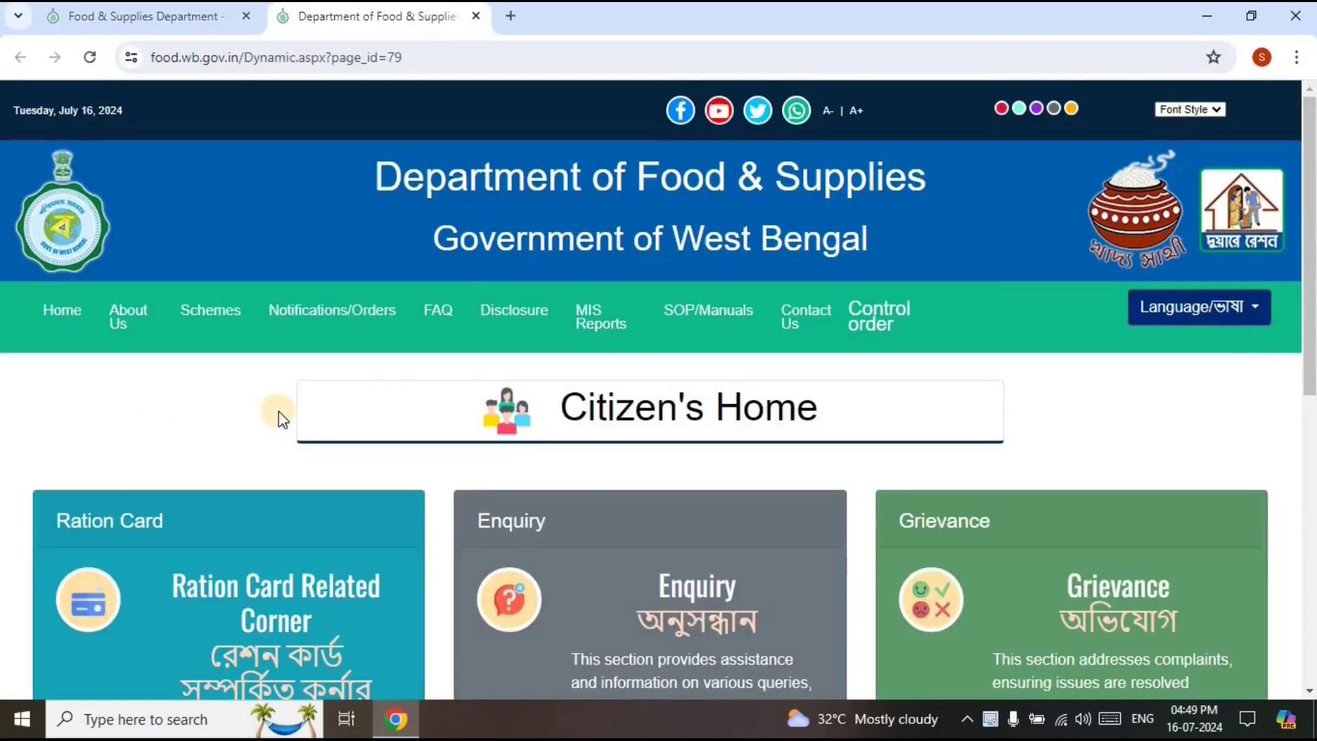
pyautogui.scroll(-3, 278, 411)
pyautogui.click(652, 473)
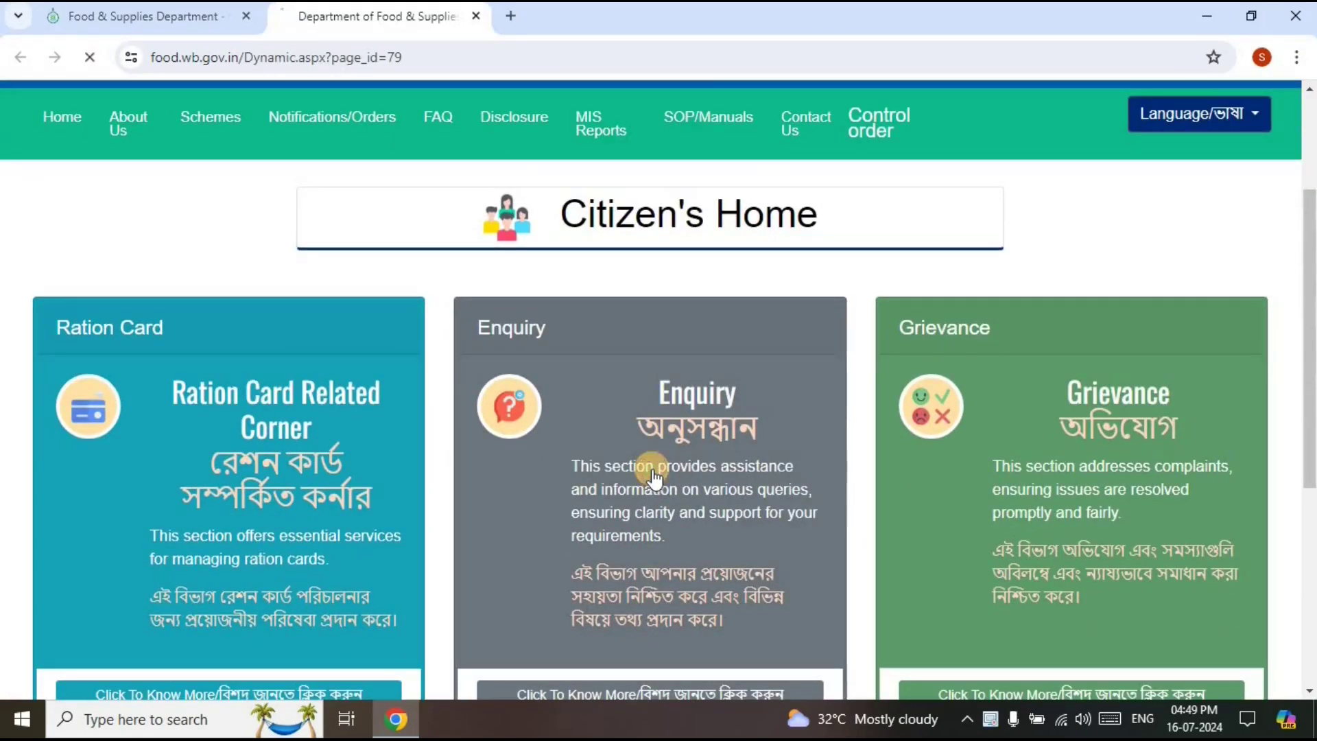
pyautogui.scroll(-3, 357, 480)
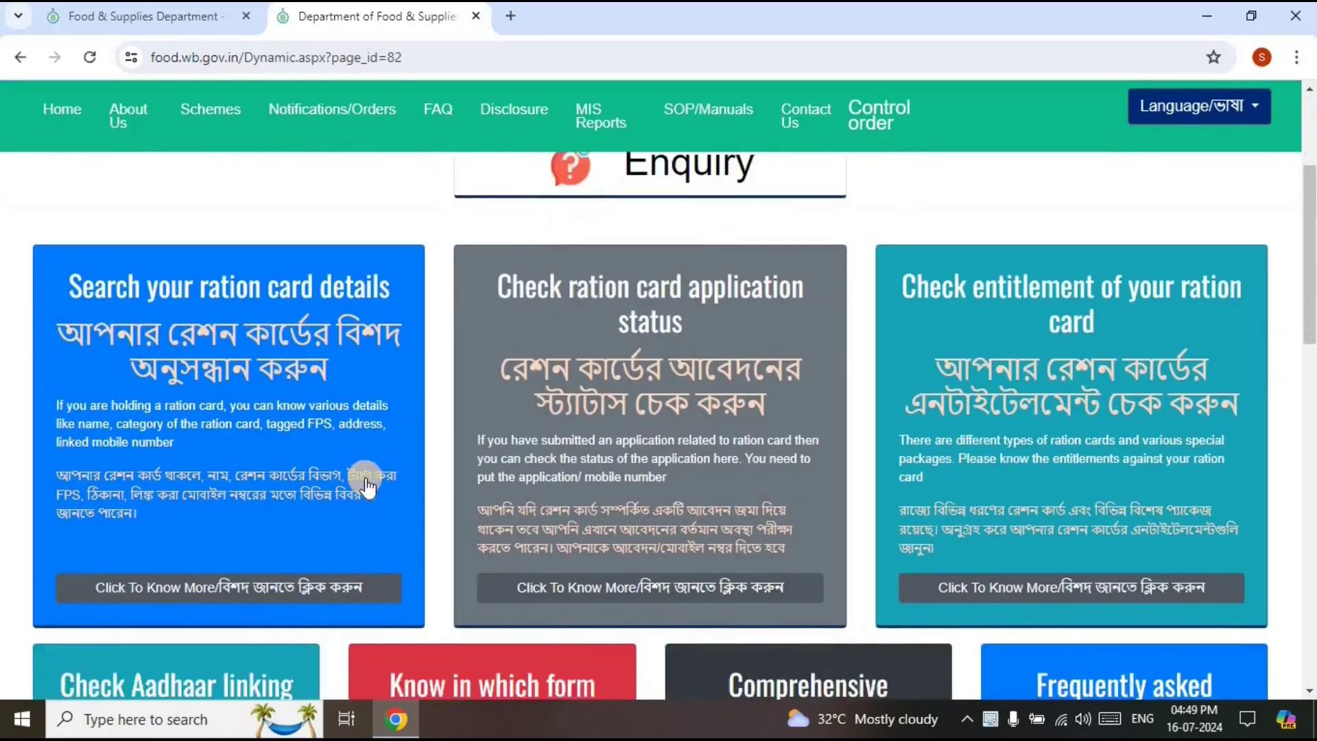
pyautogui.scroll(-1, 368, 485)
pyautogui.scroll(-1, 539, 423)
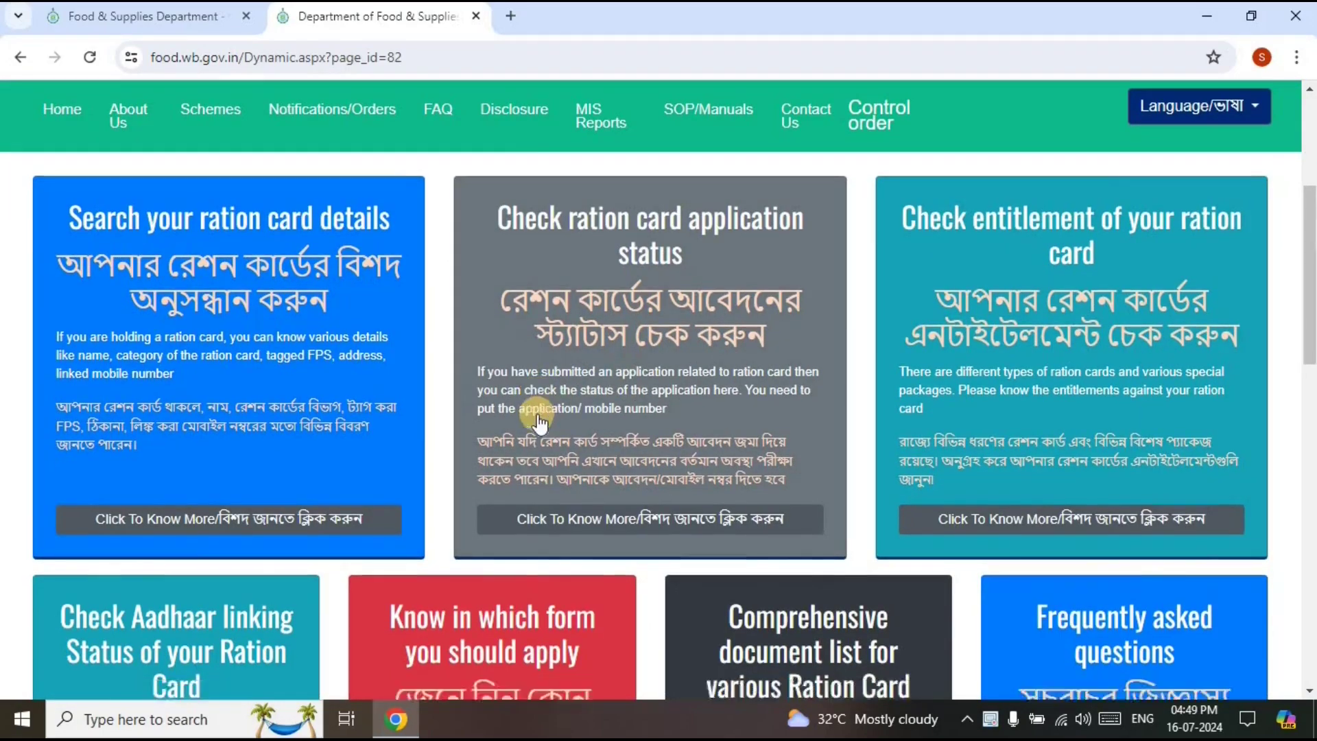
pyautogui.scroll(-4, 539, 423)
pyautogui.click(201, 474)
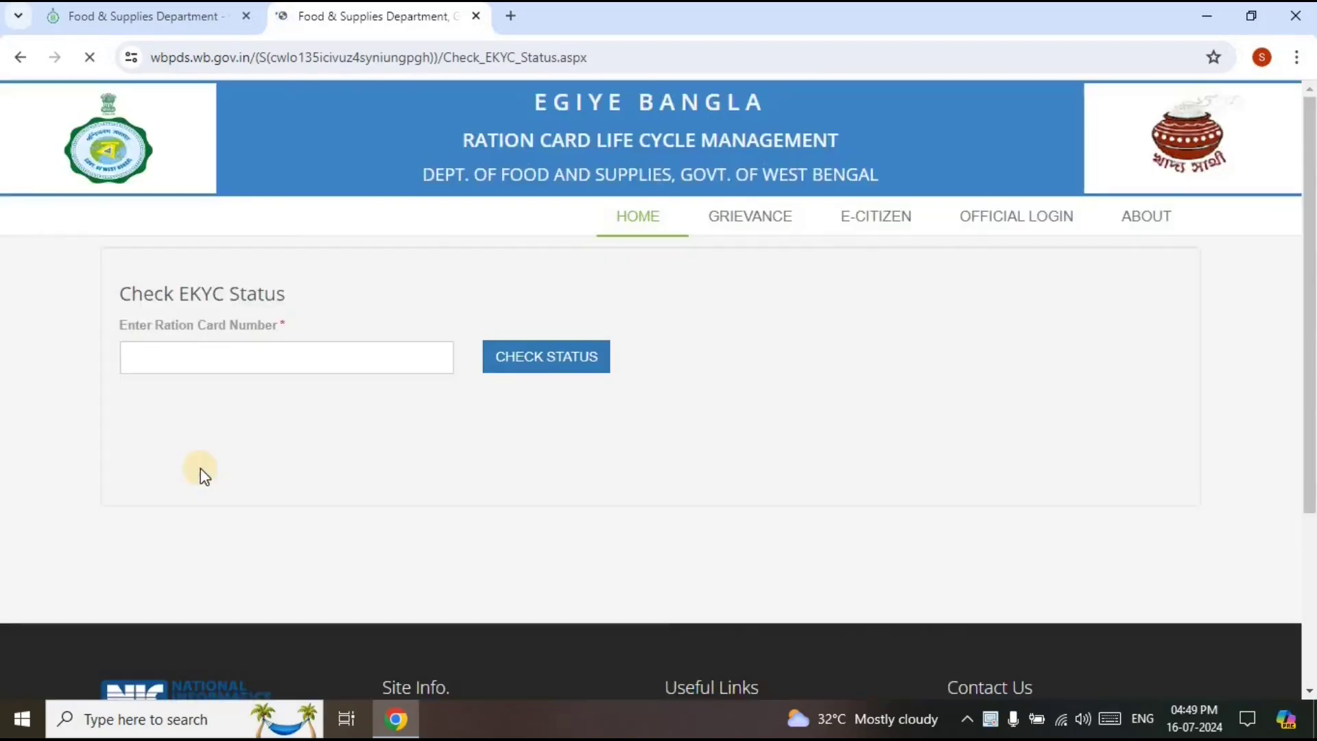
# Check the EKYC status for the ration card number, showing inactive and EKYC Not Done
pyautogui.click(209, 357)
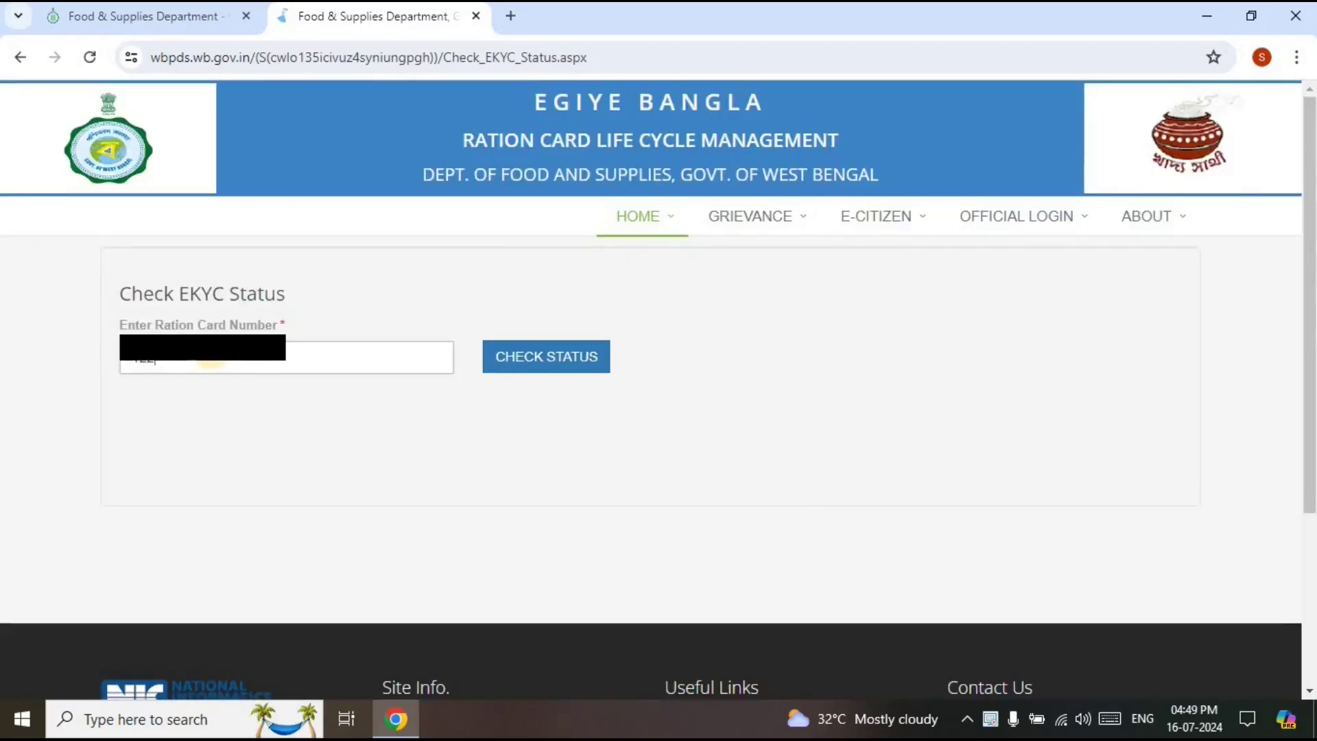
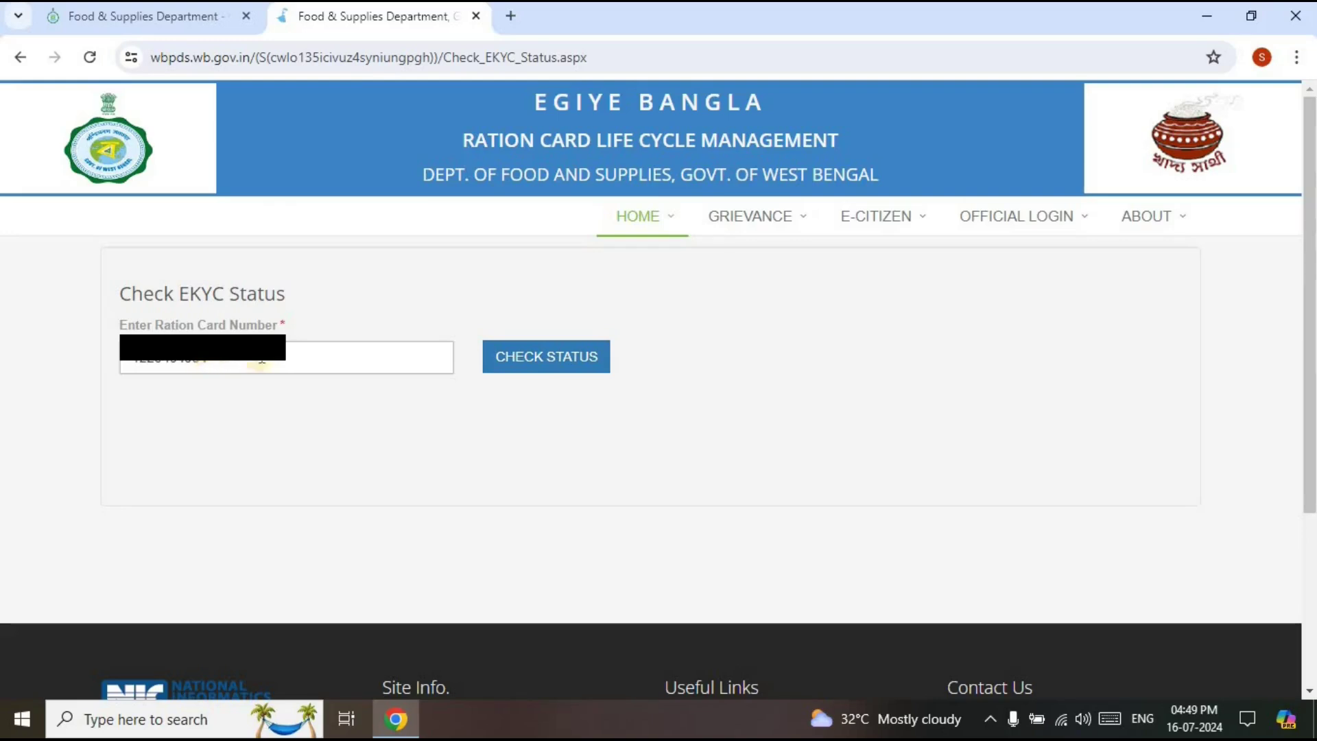
pyautogui.click(513, 364)
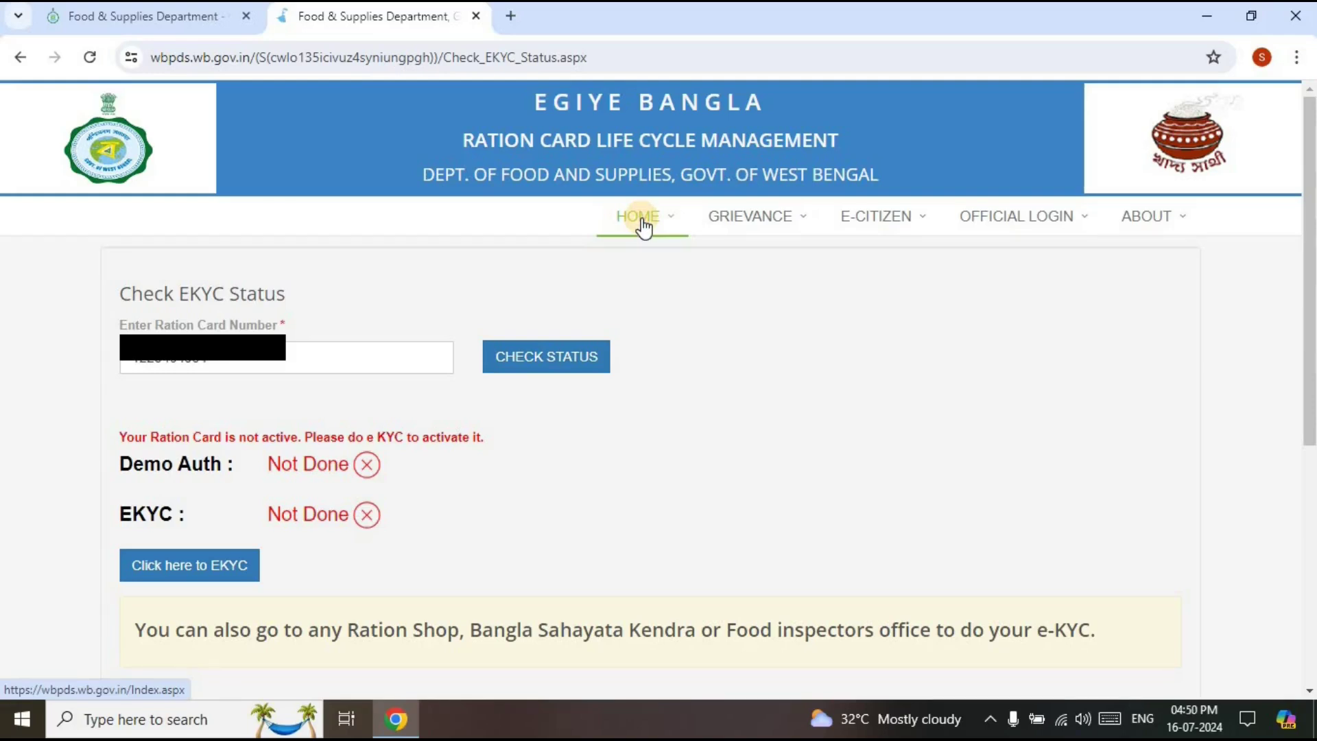
# Close the status tab and reach 'Link Aadhaar to activate the Ration Card' via Citizen's Home, Ration Card, Self Service
pyautogui.moveTo(755, 218)
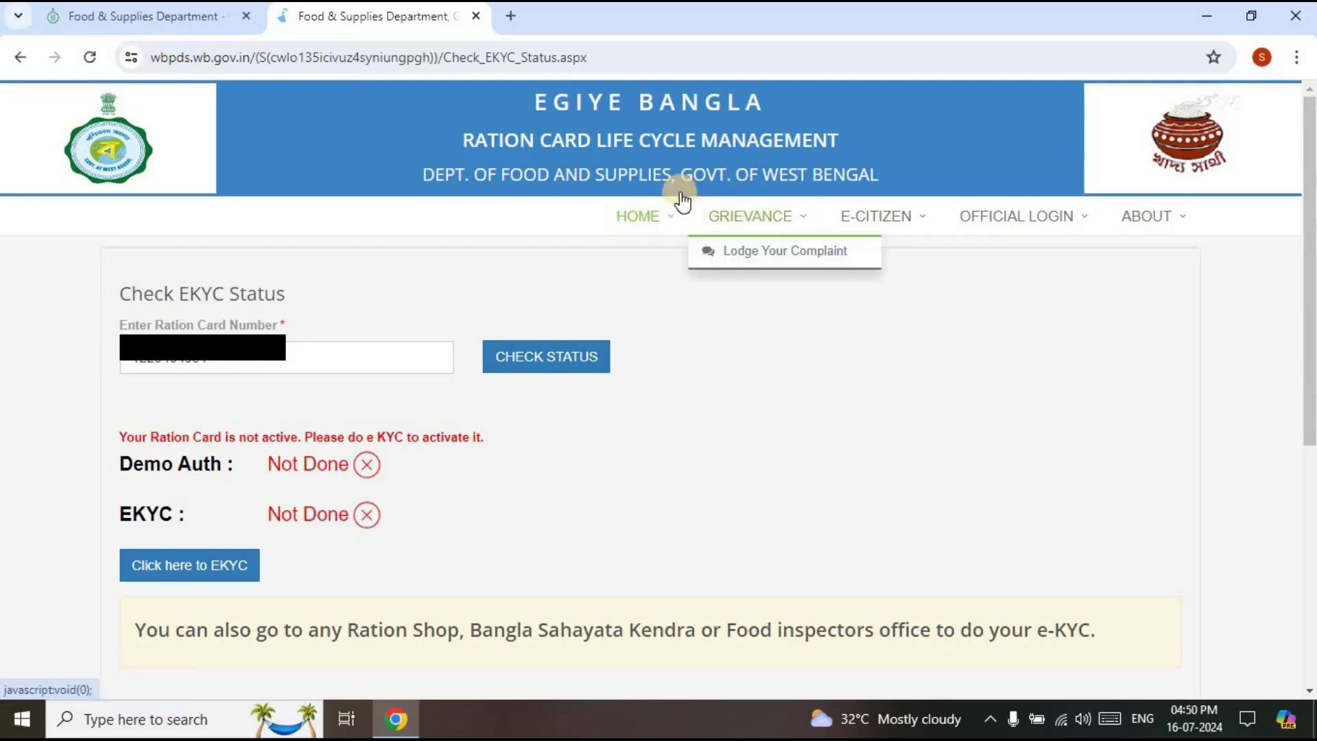
pyautogui.click(477, 16)
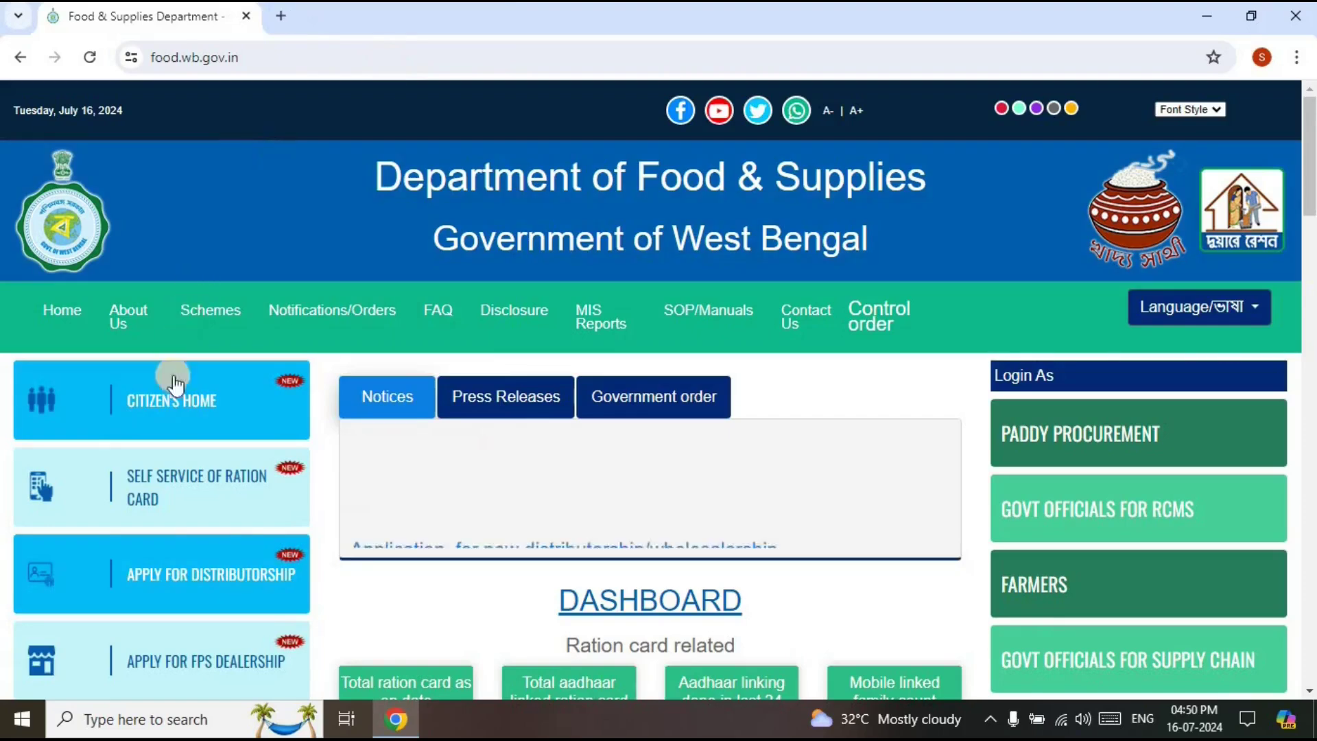
pyautogui.click(177, 404)
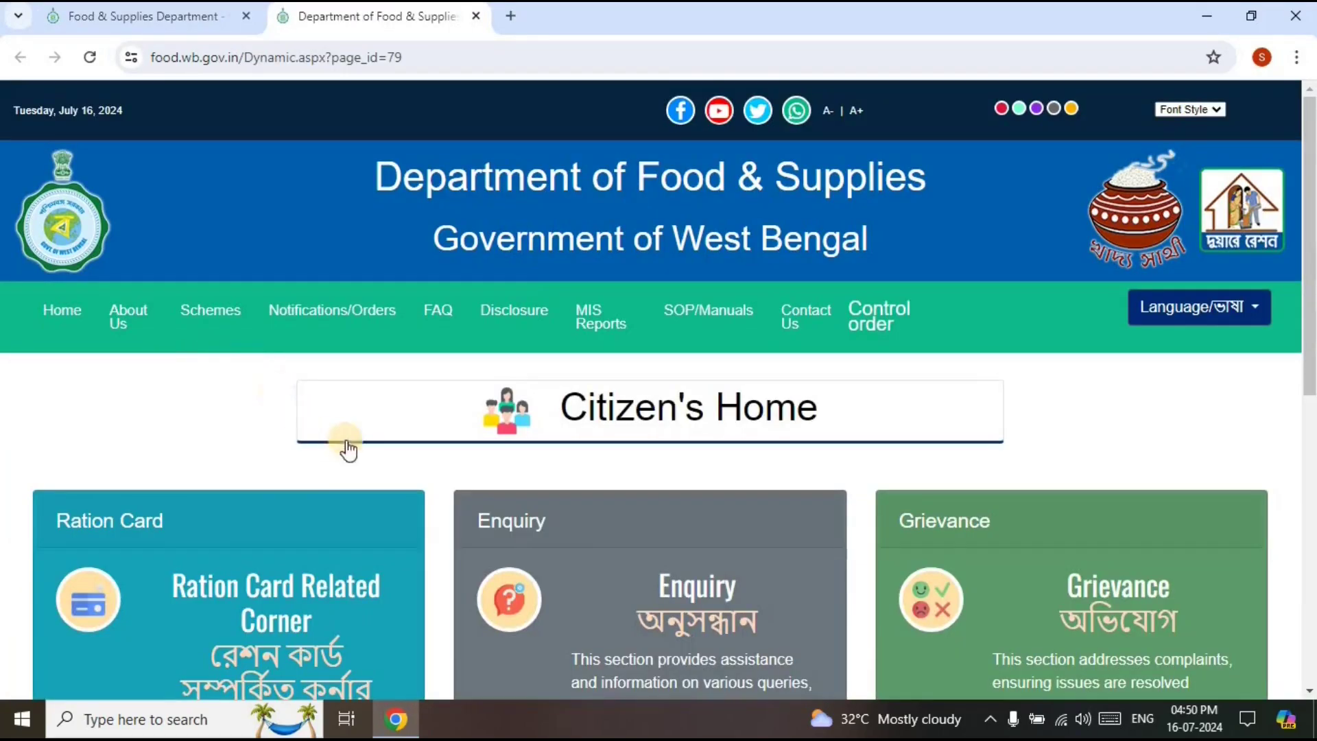
pyautogui.moveTo(1309, 334); pyautogui.dragTo(1309, 457)
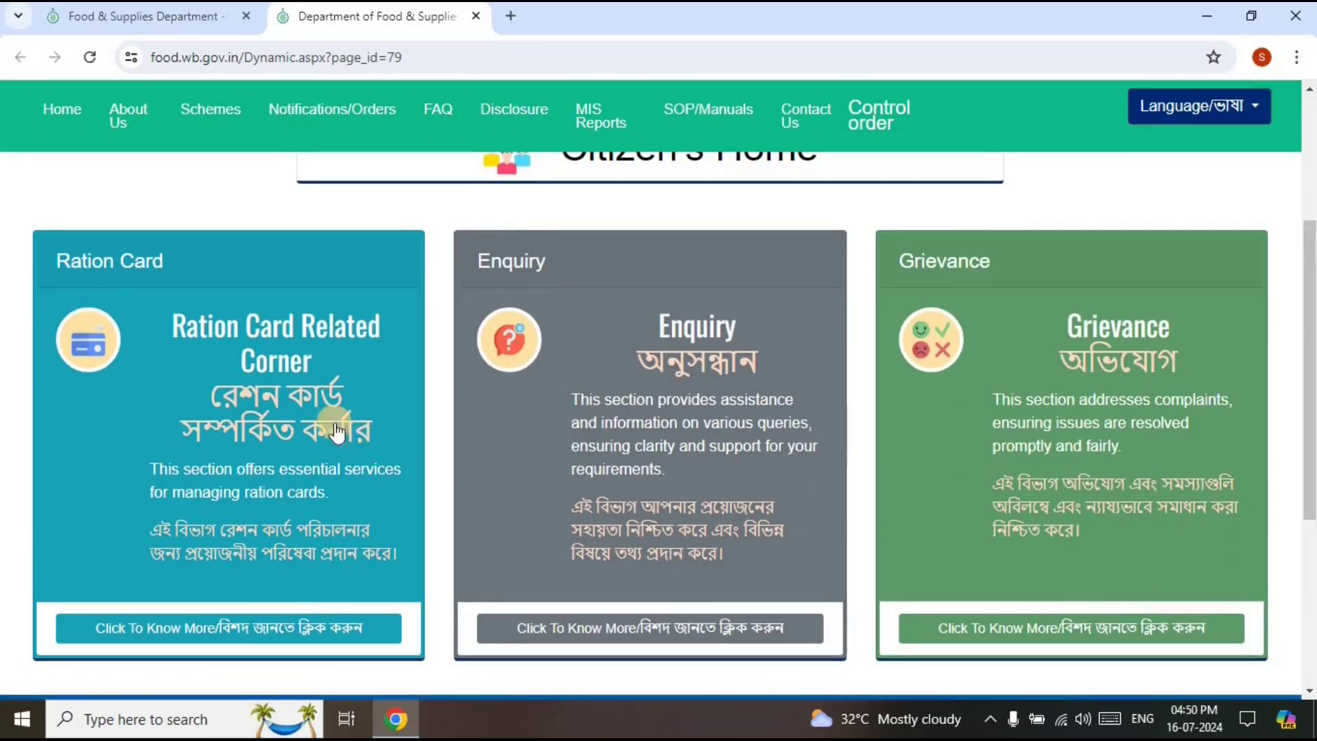
pyautogui.click(302, 411)
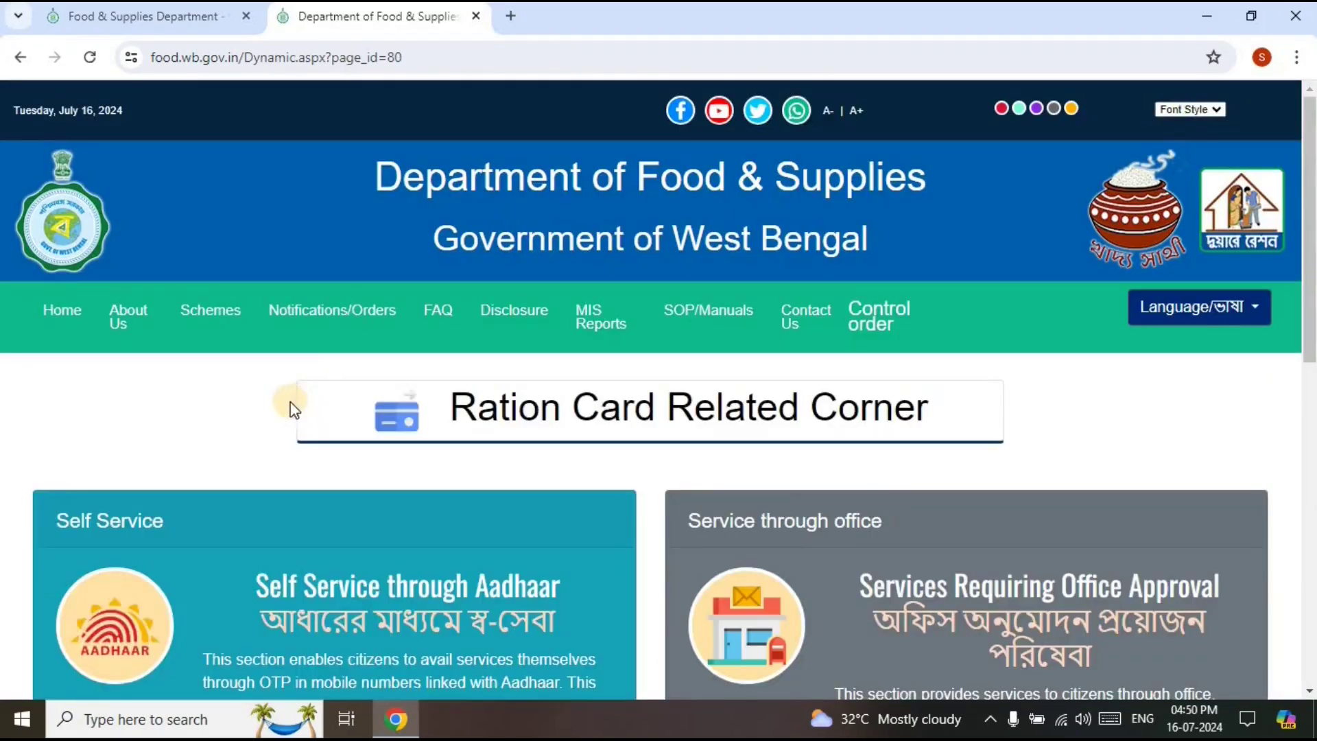
pyautogui.moveTo(1310, 310); pyautogui.dragTo(1309, 460)
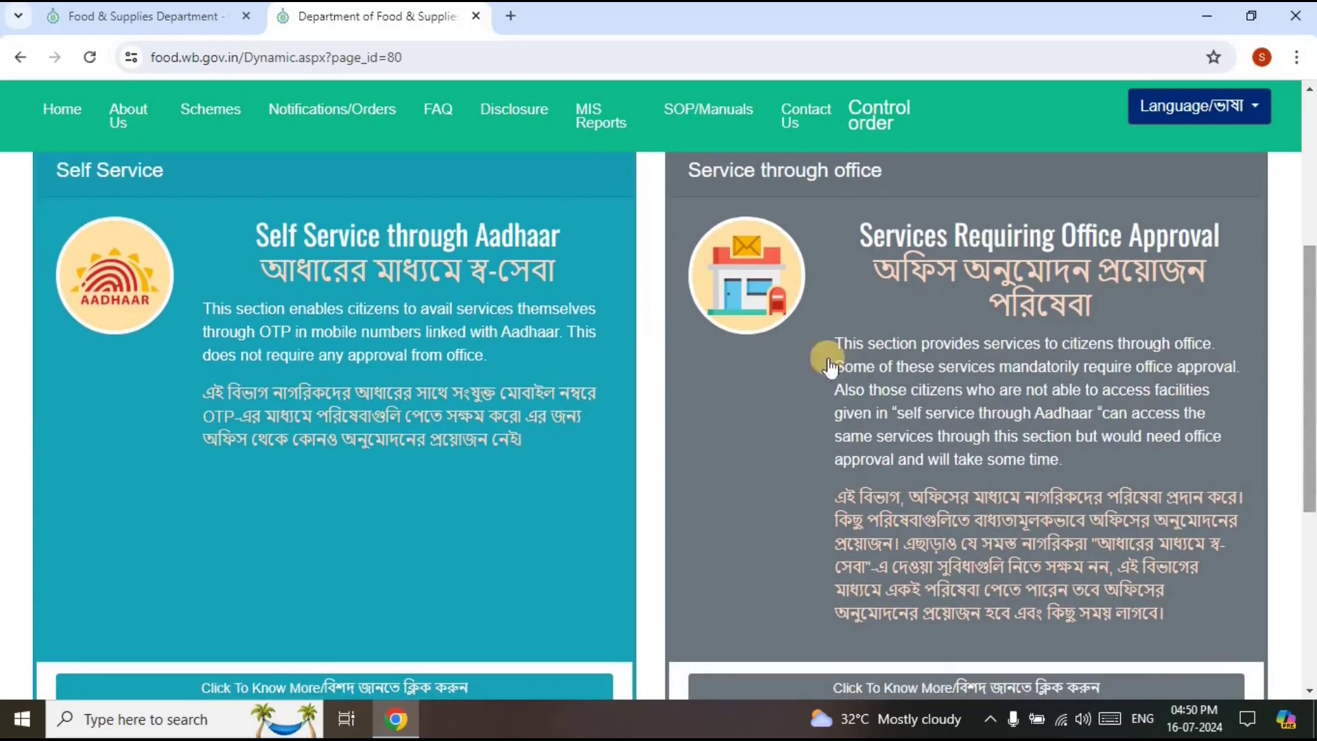
pyautogui.click(414, 288)
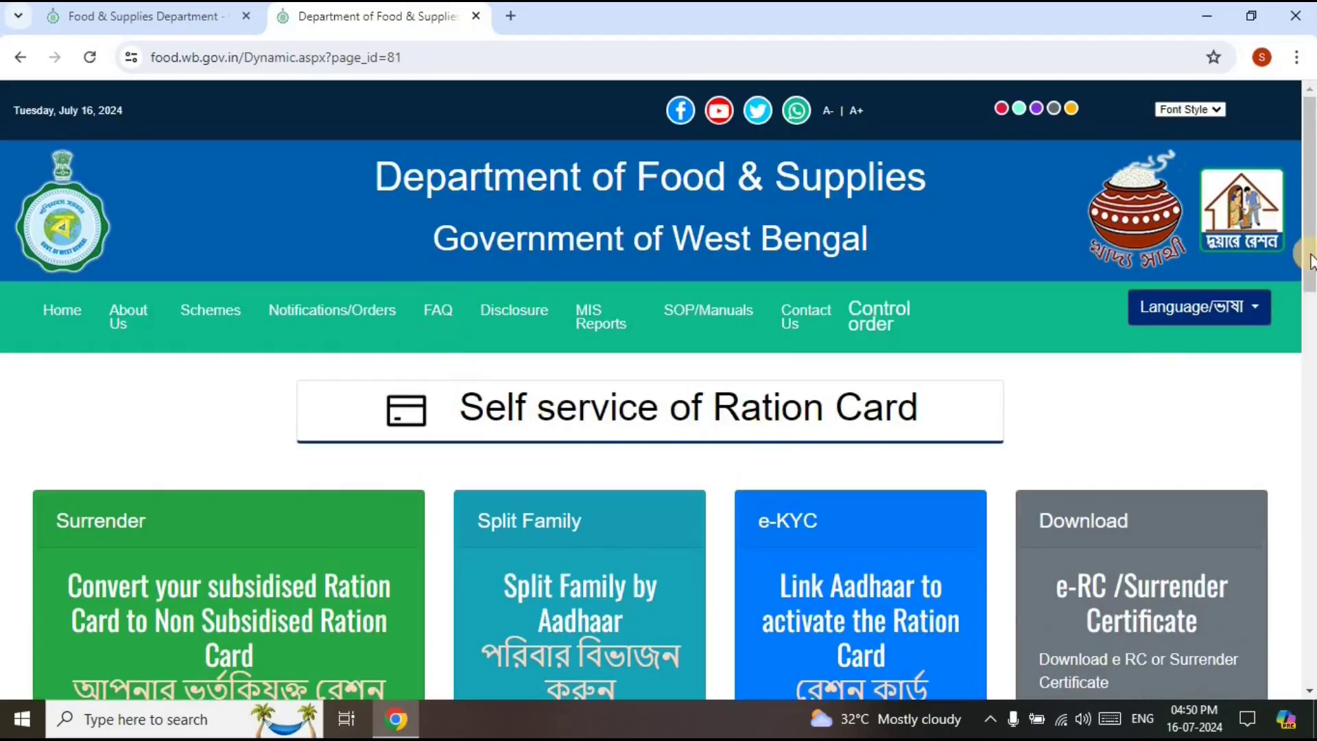
pyautogui.moveTo(1307, 206); pyautogui.dragTo(1307, 282)
pyautogui.scroll(-2, 659, 412)
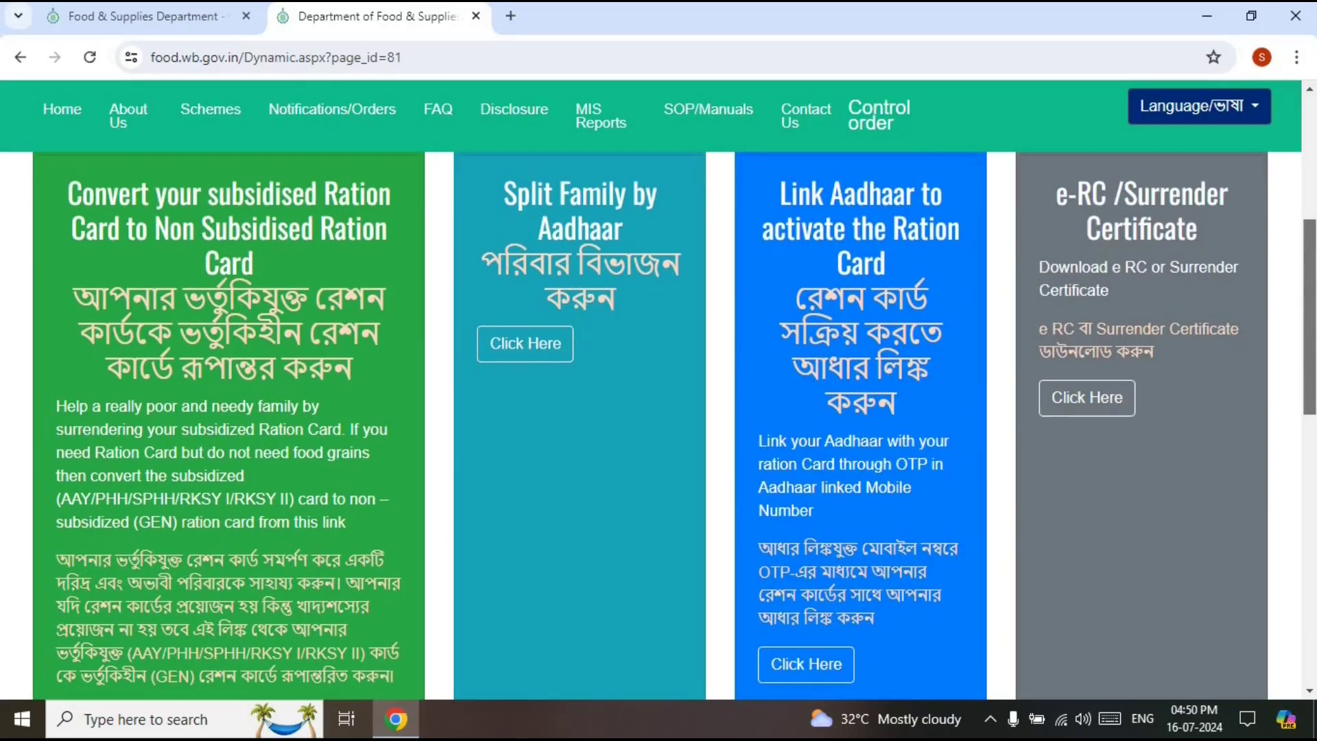
pyautogui.scroll(-1, 867, 281)
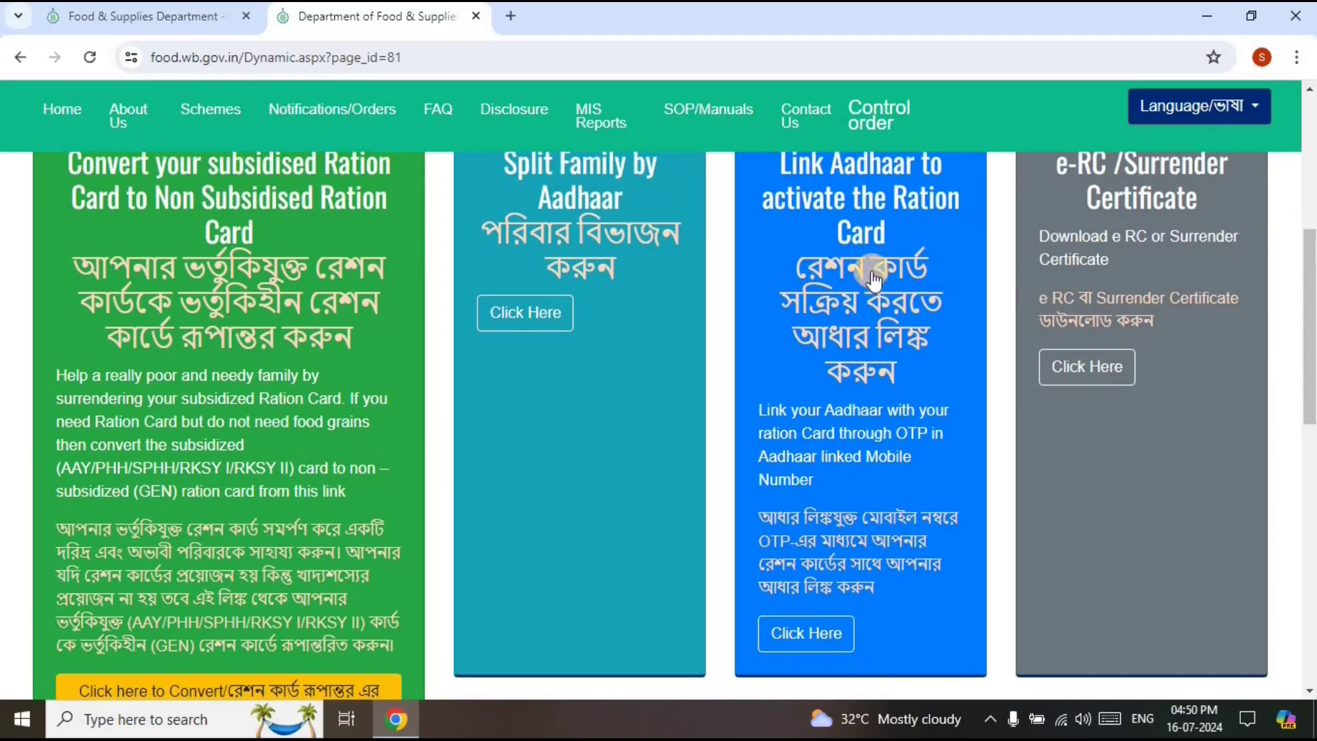
pyautogui.click(866, 279)
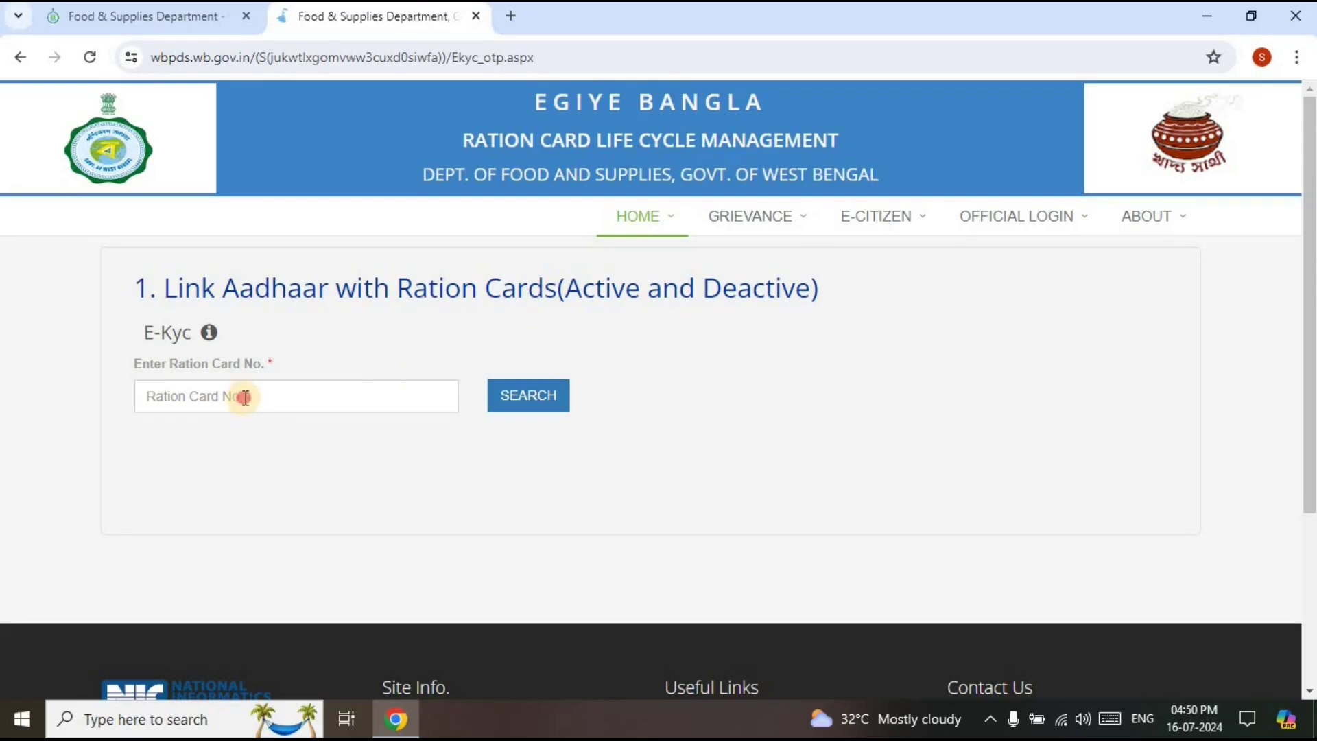
# Search the ration card, see 'Aadhaar is not linked yet', and choose 'Link aadhar and mobile number'
pyautogui.click(246, 396)
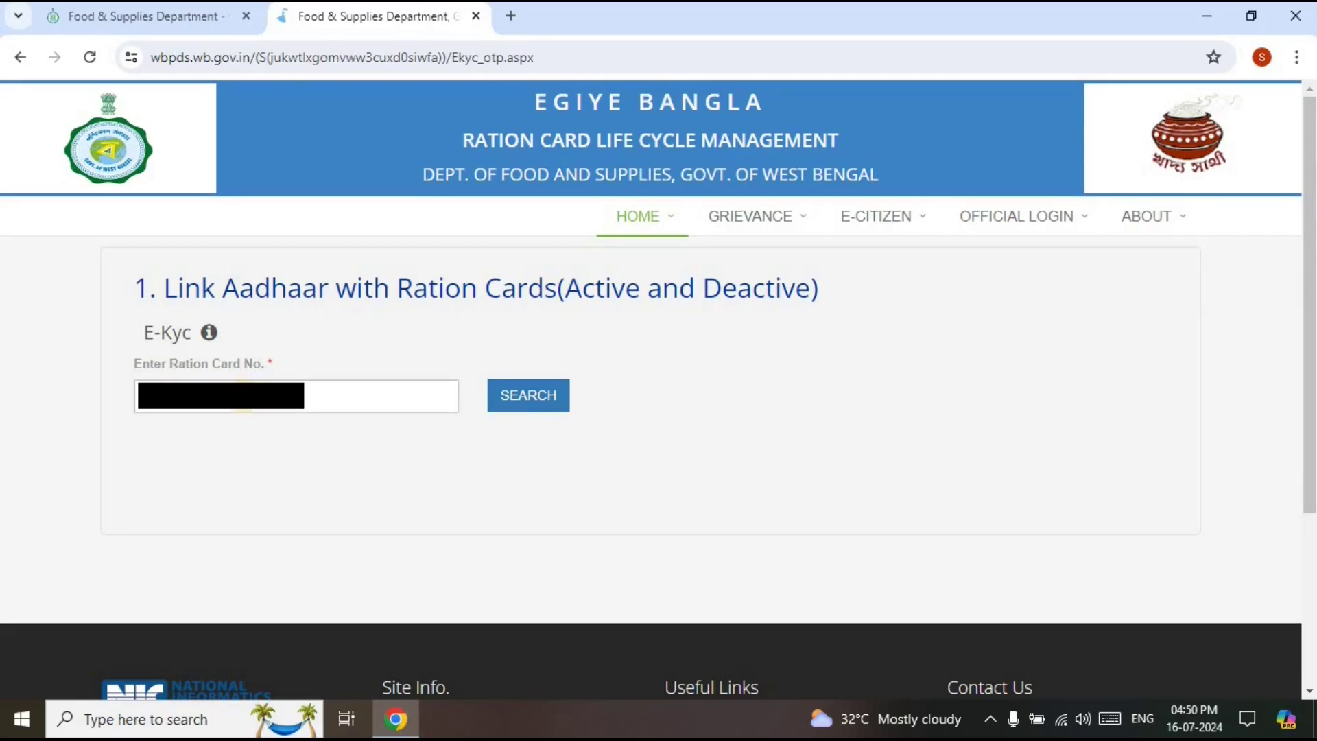
pyautogui.click(525, 395)
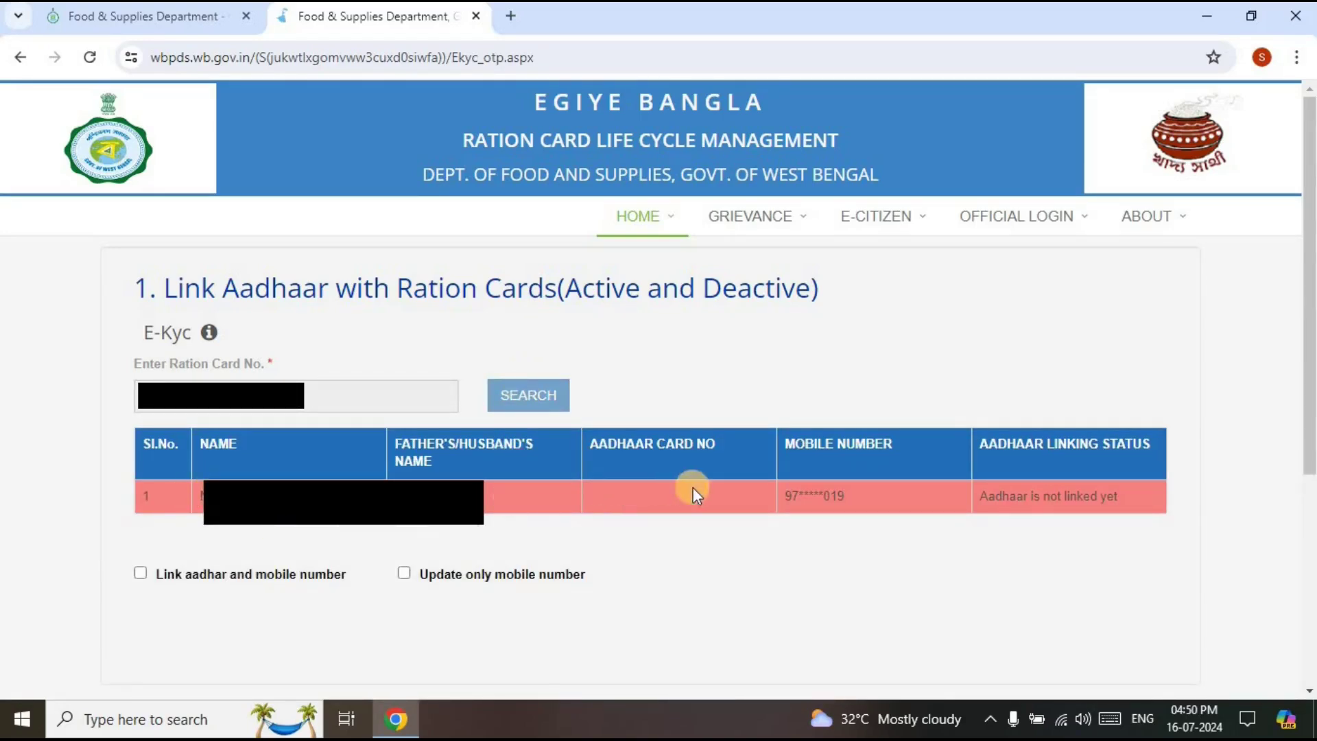
pyautogui.click(141, 573)
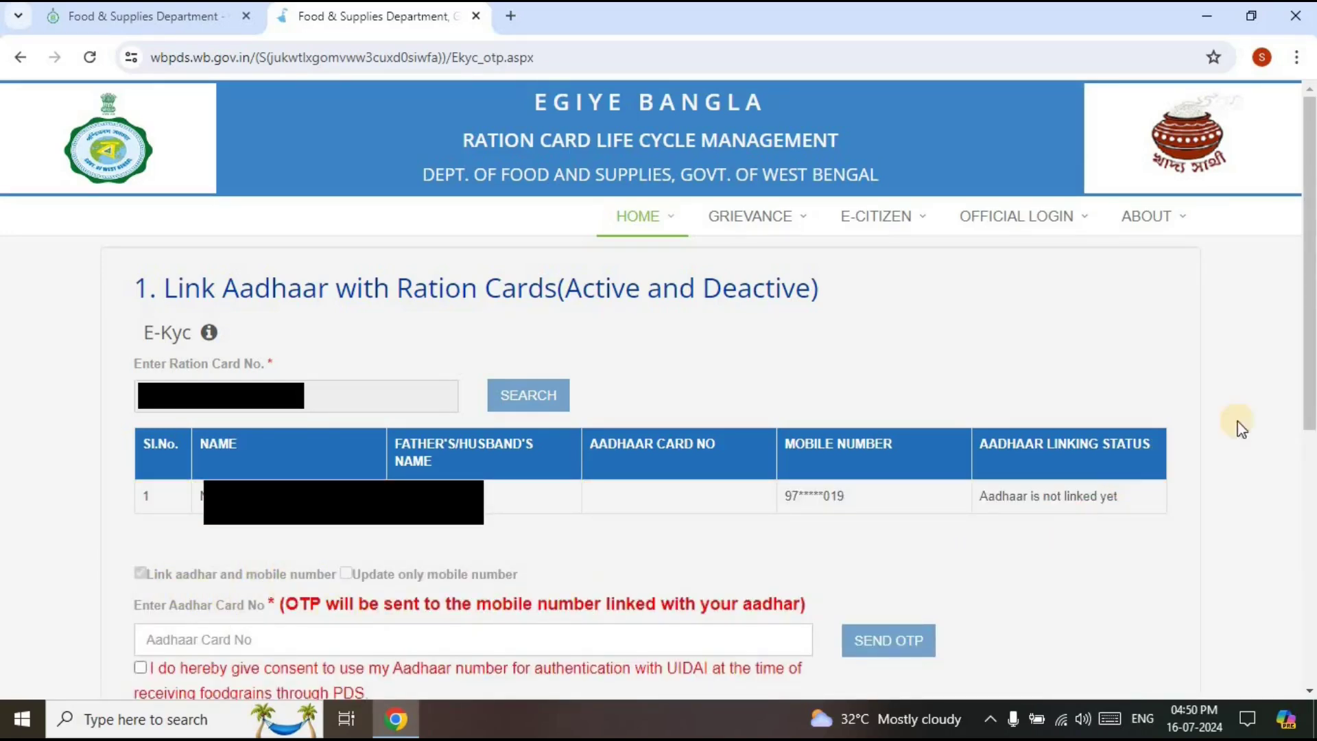
# Give UIDAI authentication consent, request the Aadhaar OTP, and submit the received OTP
pyautogui.moveTo(1305, 406); pyautogui.dragTo(1304, 646)
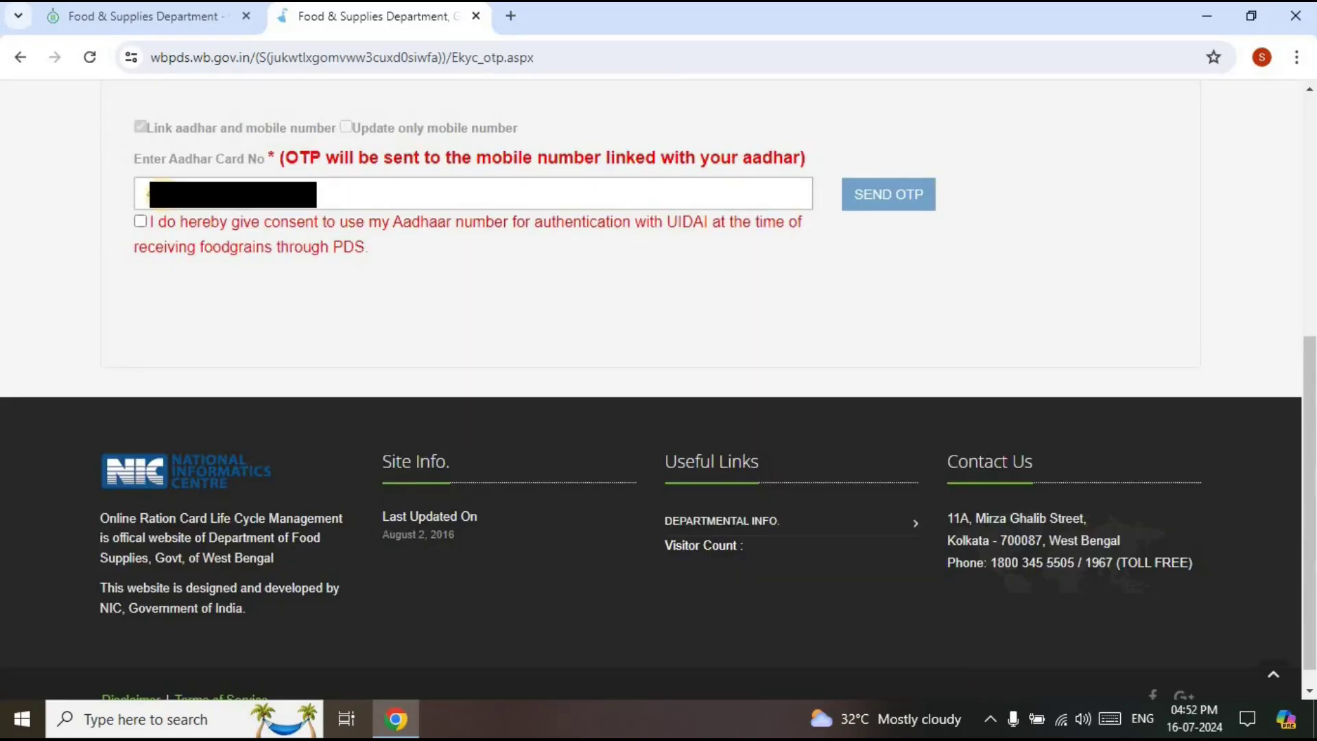
pyautogui.click(141, 220)
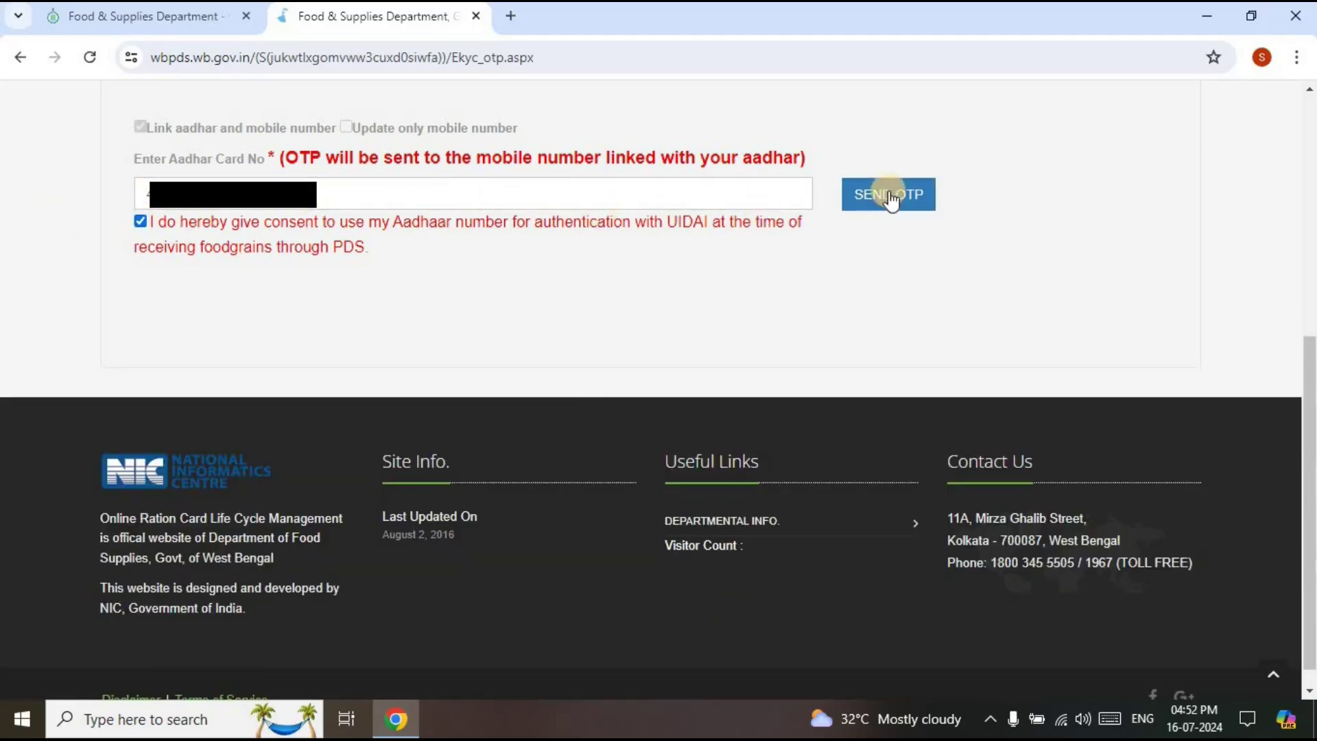
pyautogui.click(890, 195)
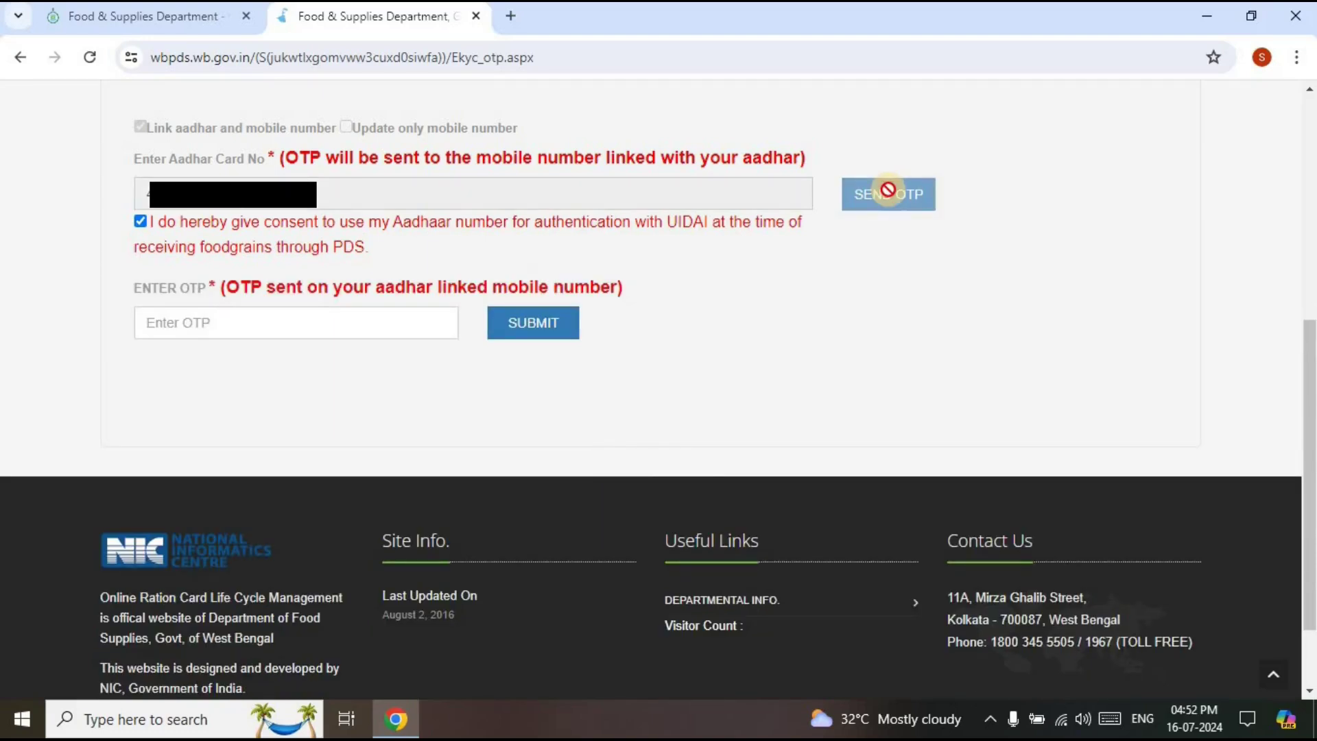
pyautogui.click(317, 314)
pyautogui.write('47')
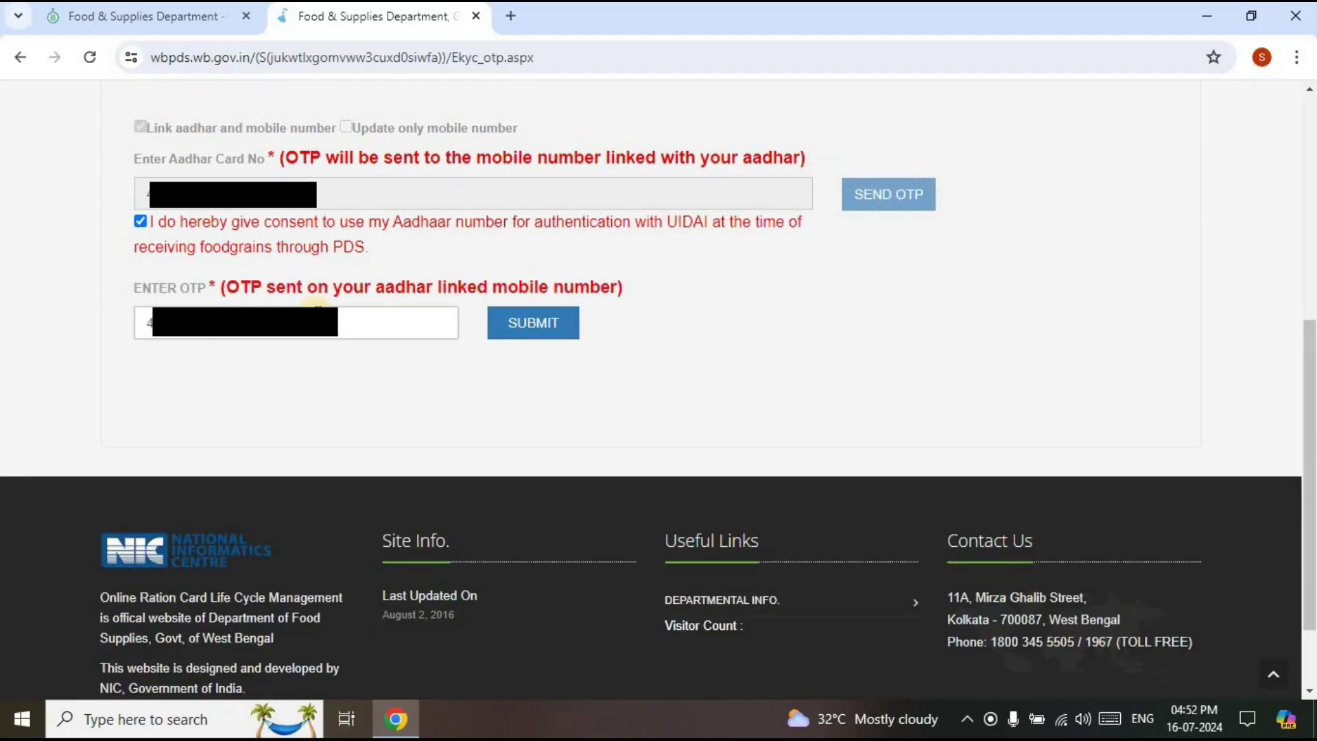
pyautogui.click(535, 326)
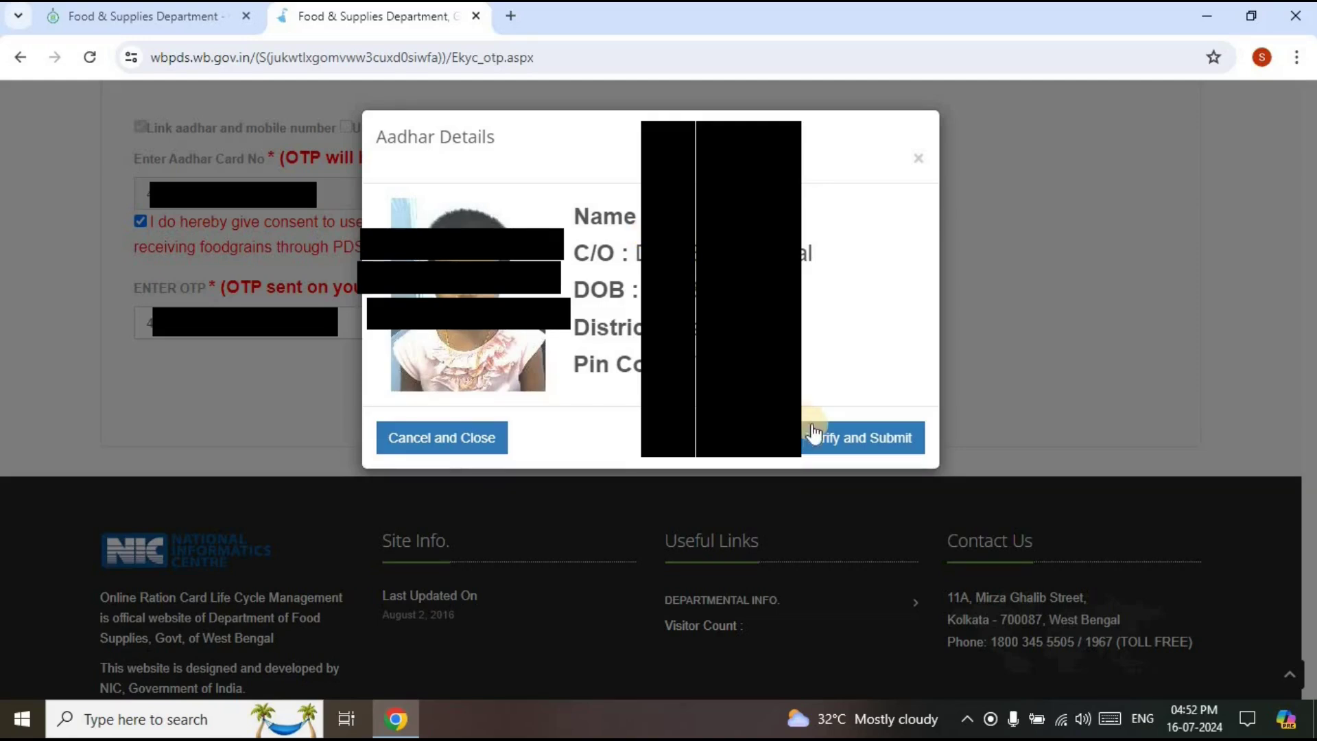
# Verify and submit the Aadhaar details, acknowledge the success alert, and decline changing the mobile number
pyautogui.click(822, 443)
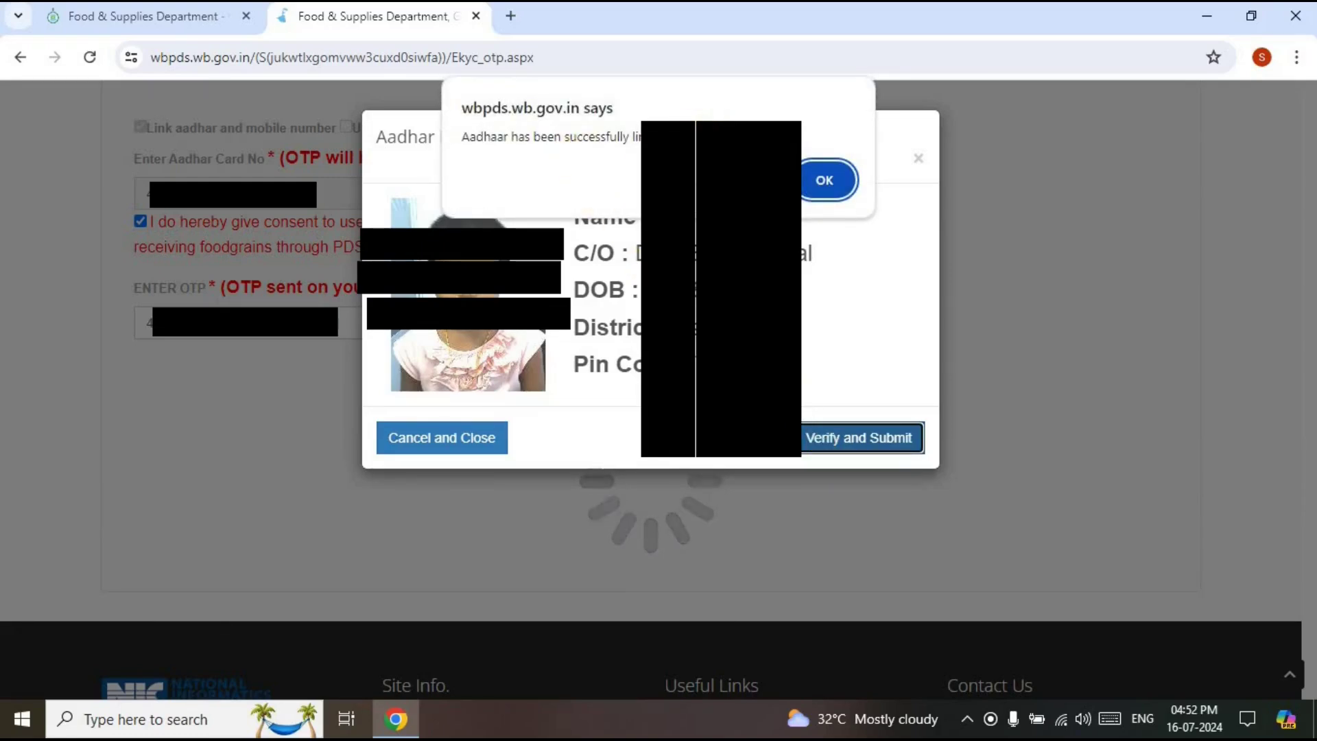
pyautogui.click(823, 180)
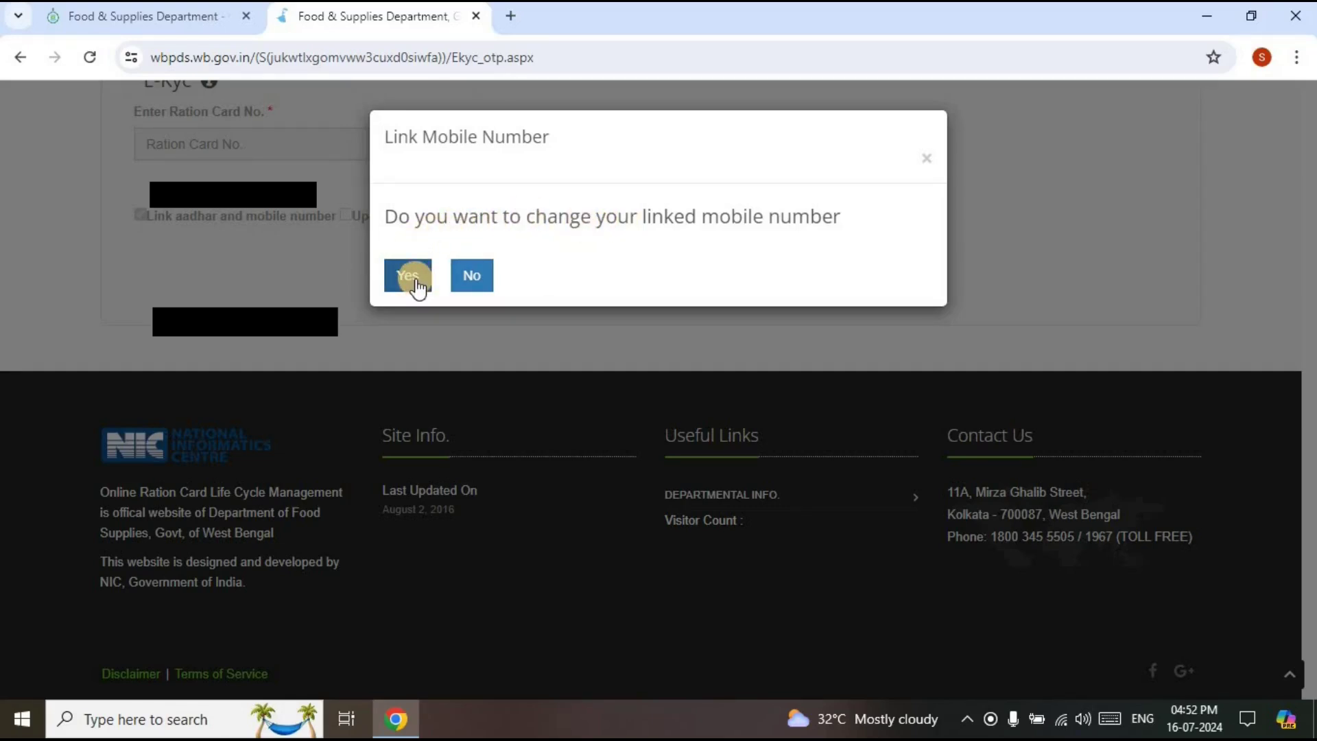
pyautogui.click(471, 274)
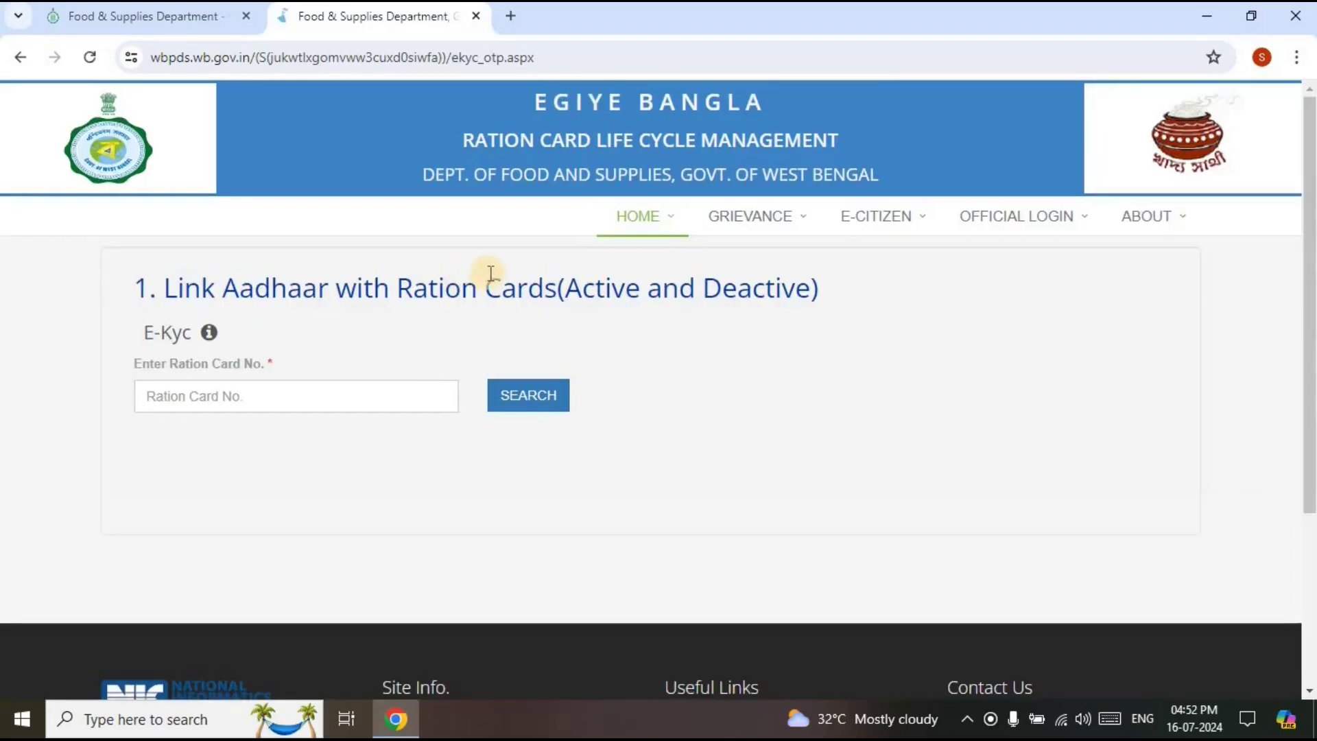
# From the food.wb.gov.in tab, go through Citizen's Home and Enquiry to the Check Aadhaar linking Status page
pyautogui.click(184, 10)
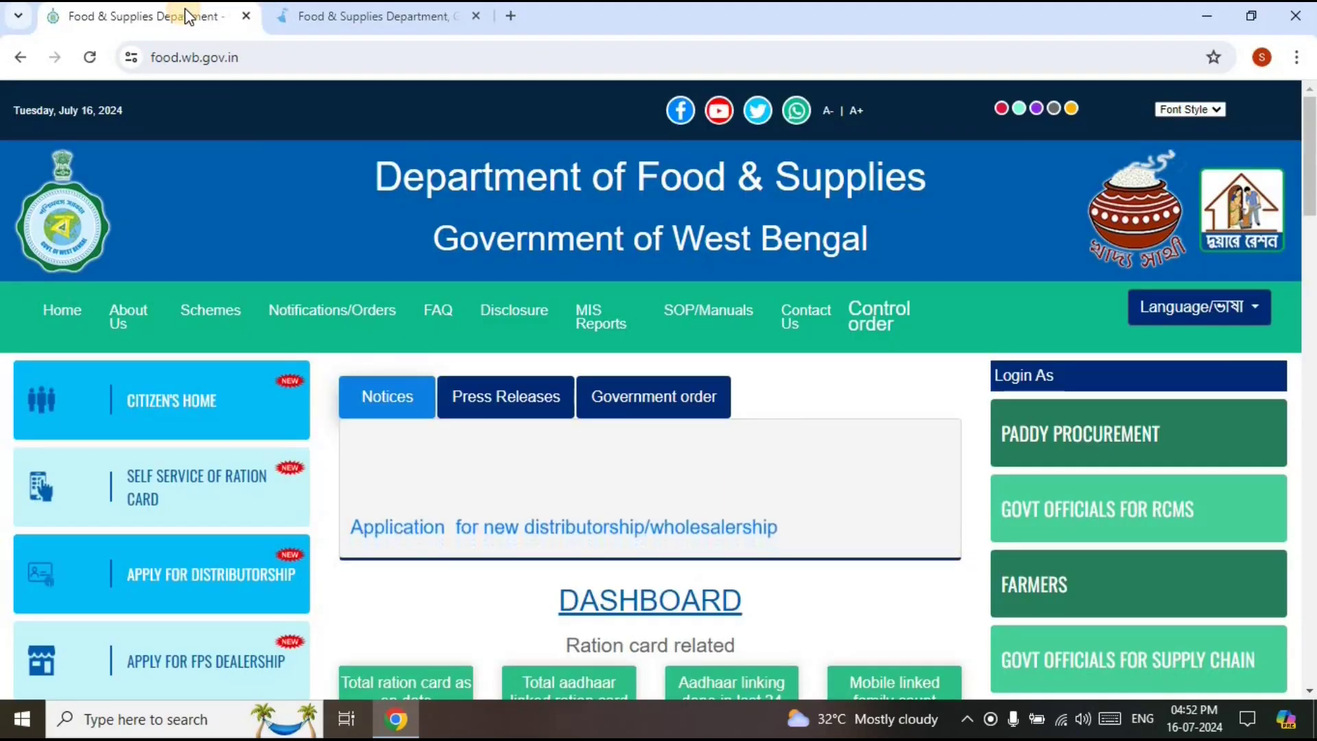
pyautogui.click(168, 391)
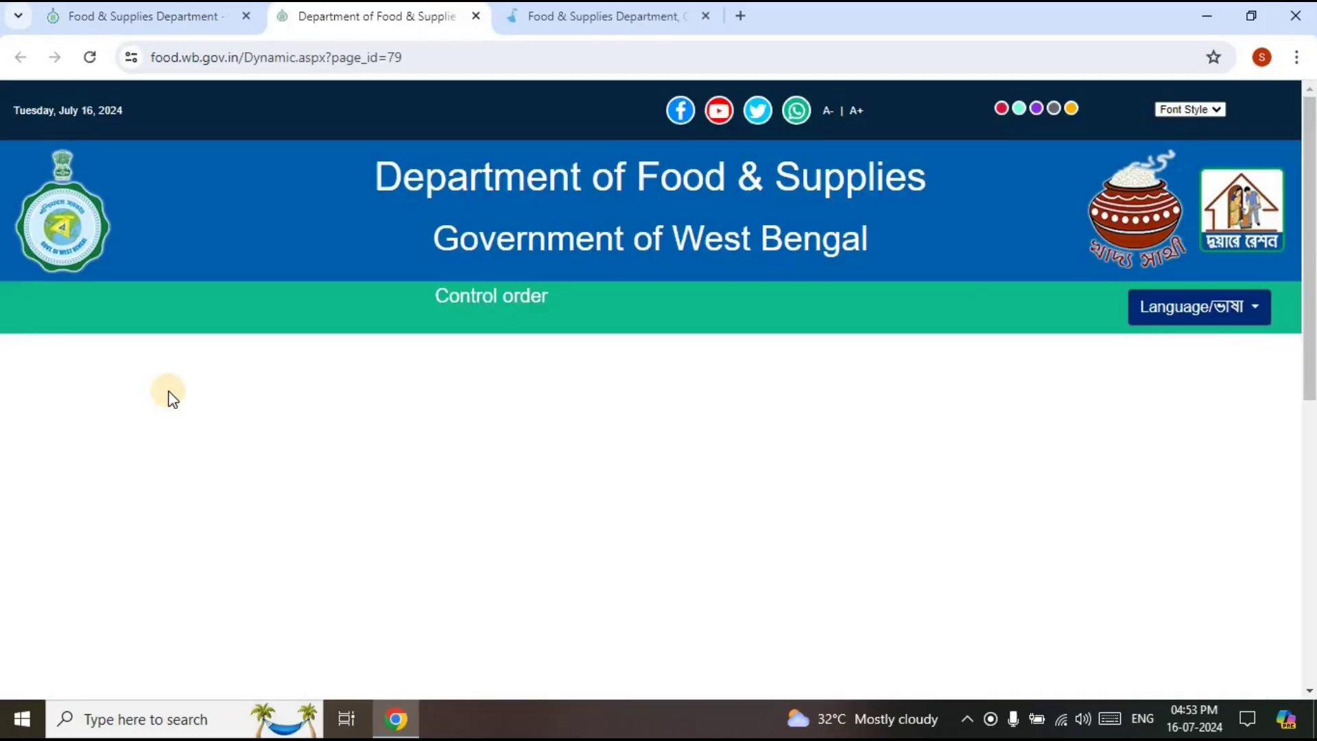
pyautogui.scroll(-3, 435, 435)
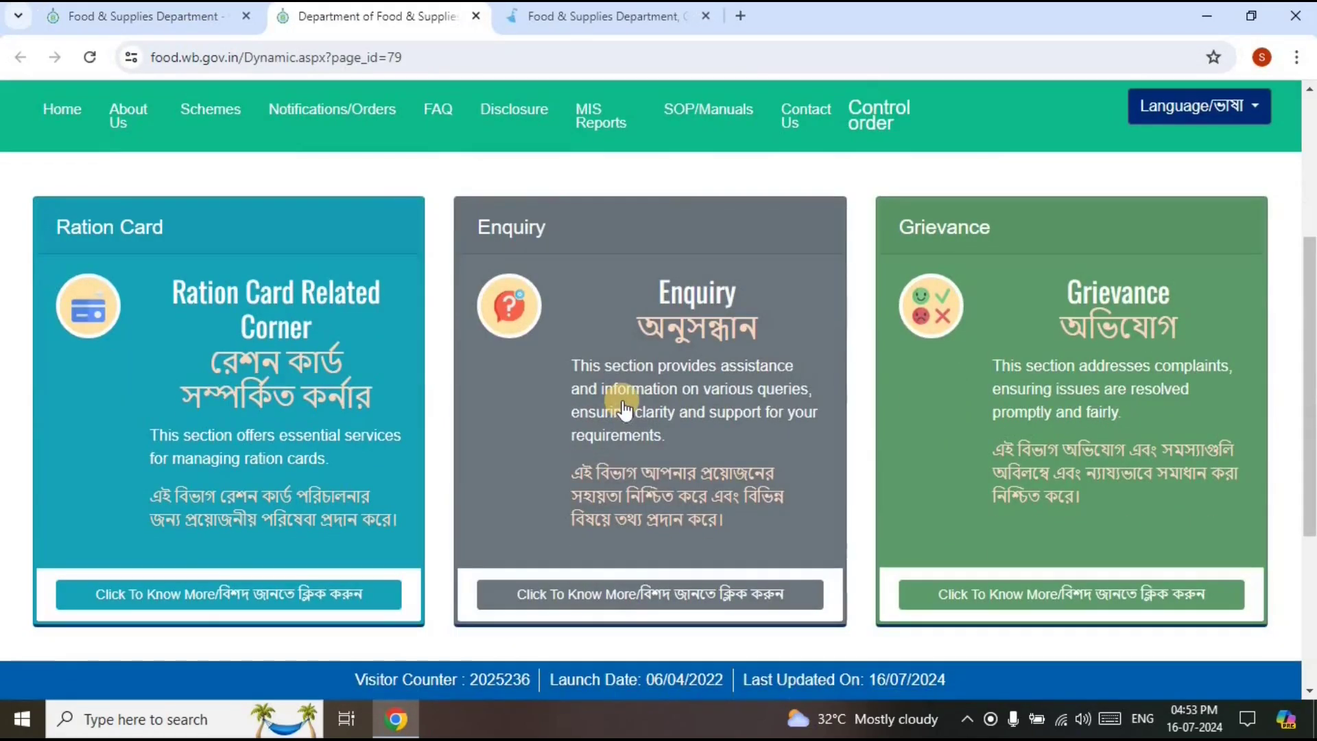
pyautogui.click(622, 406)
pyautogui.scroll(-5, 746, 411)
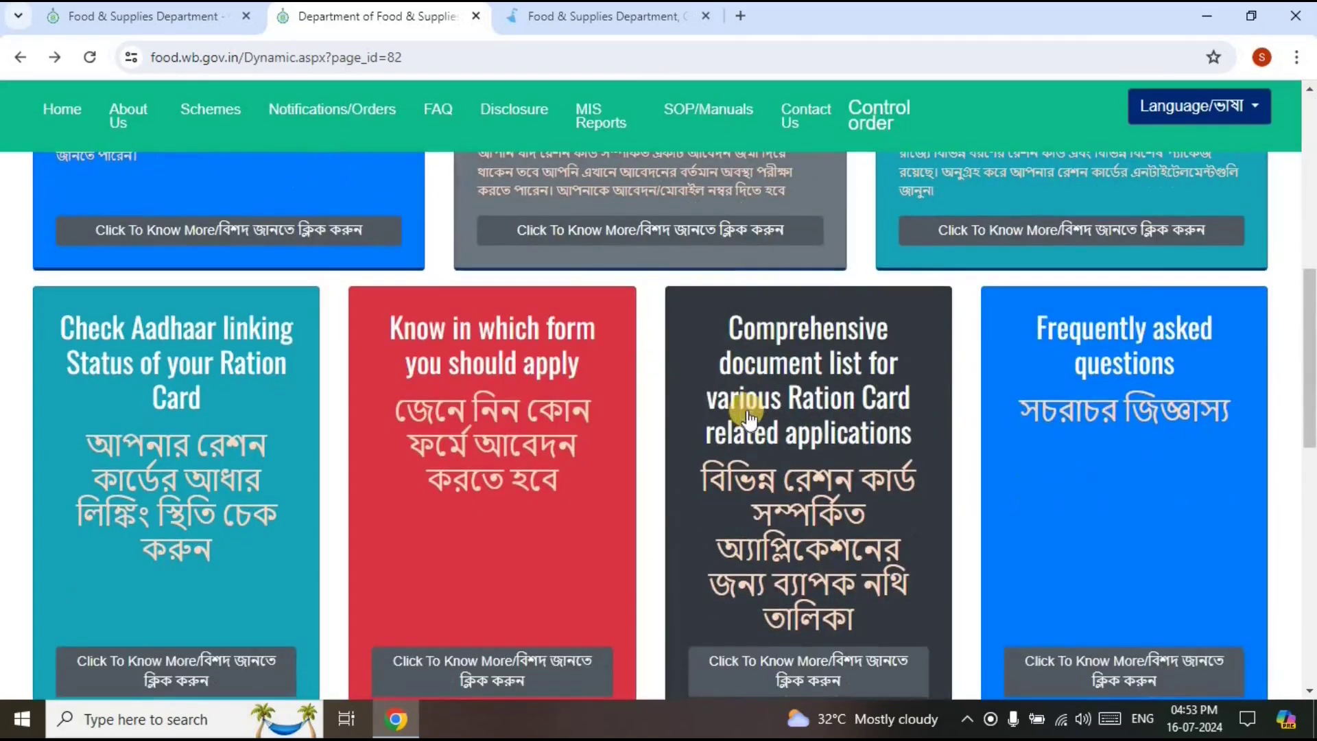
pyautogui.scroll(-1, 775, 480)
pyautogui.scroll(1, 771, 549)
pyautogui.click(216, 380)
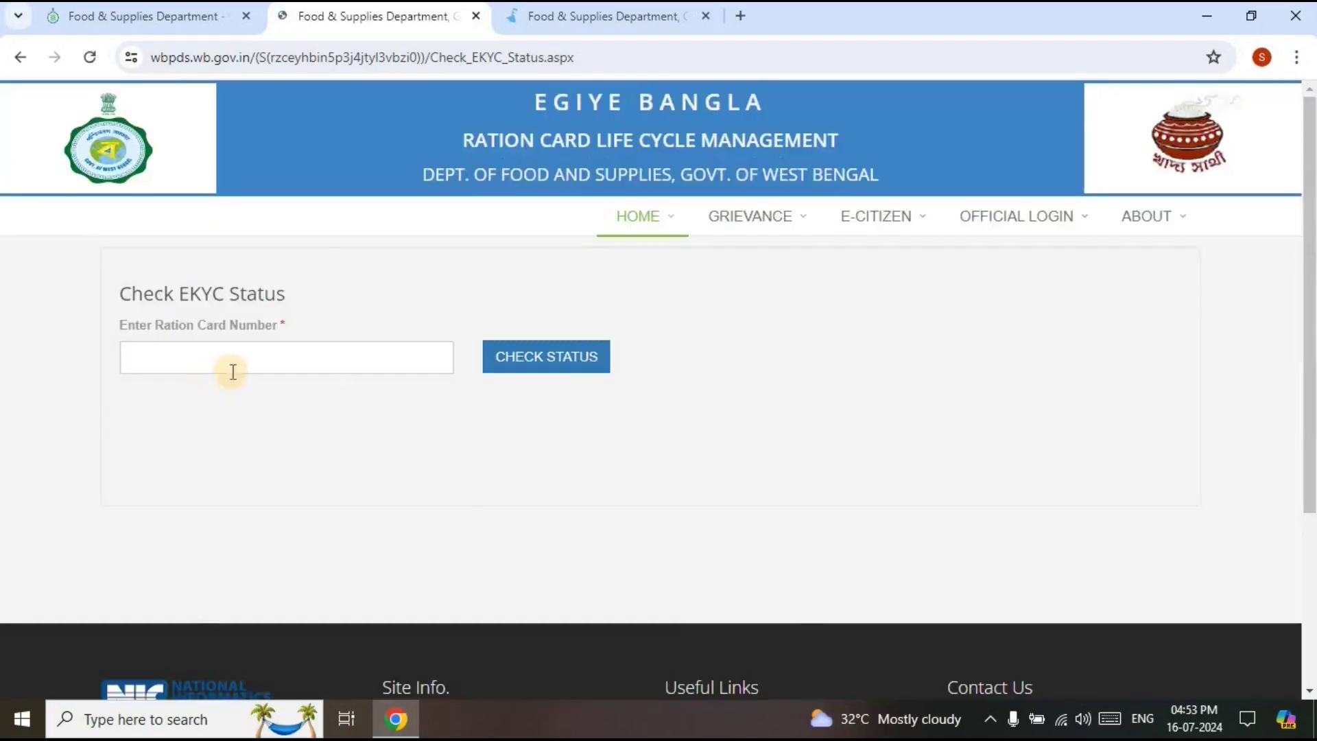
# Recheck the ration card's status, now reporting 'Your card is Active, EKYC: Done'
pyautogui.click(310, 356)
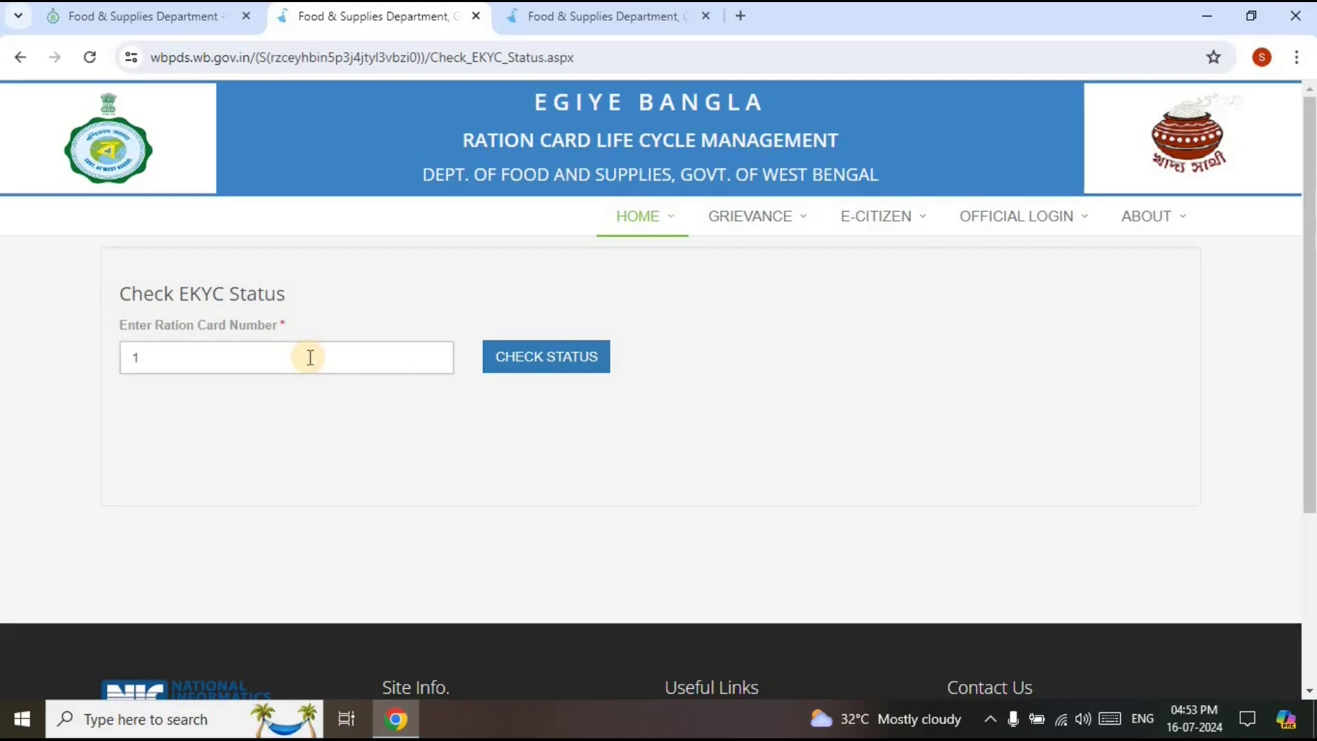
pyautogui.write('1')
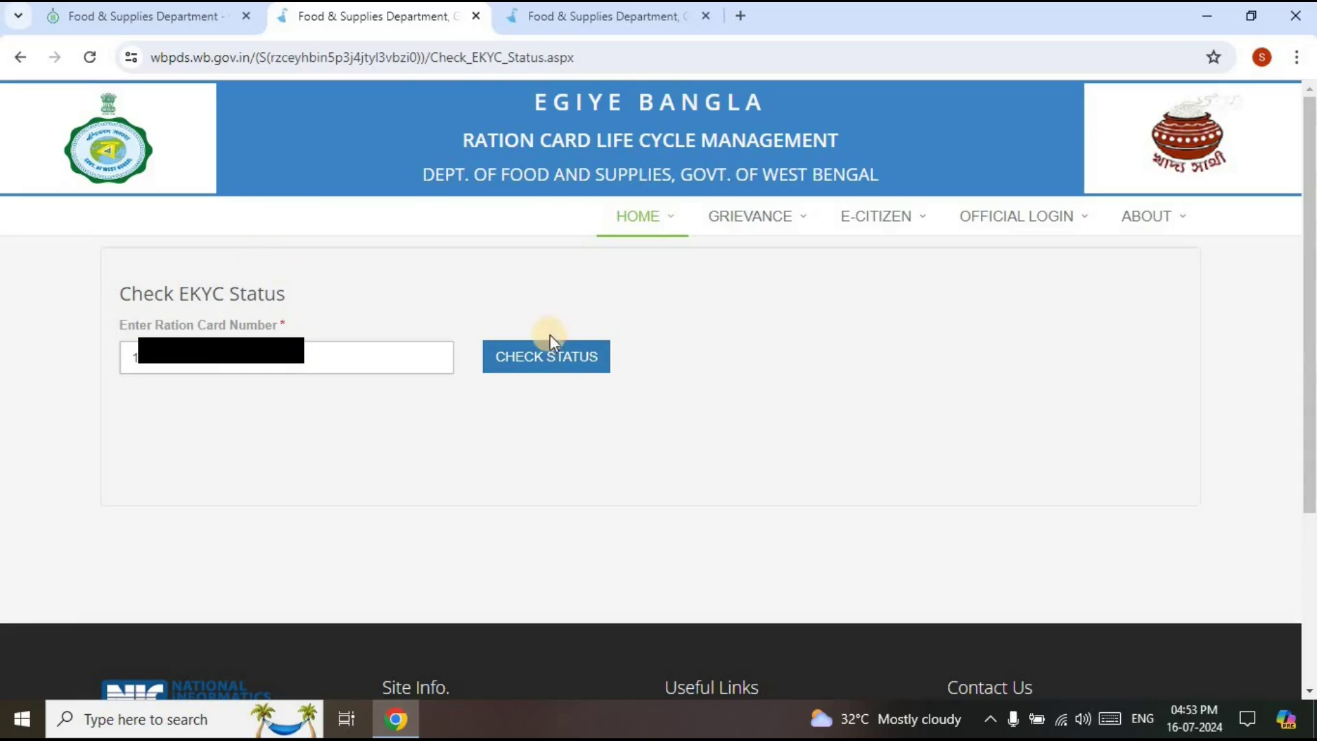
pyautogui.click(550, 359)
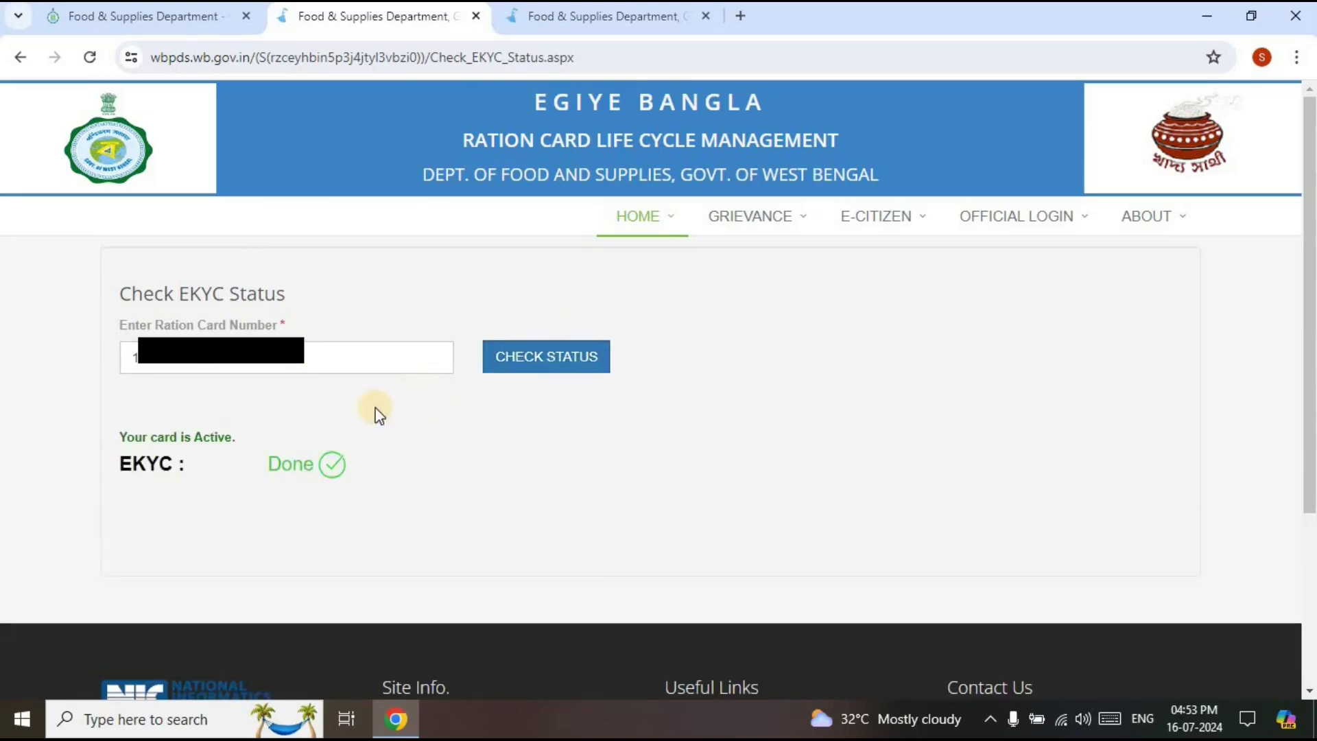